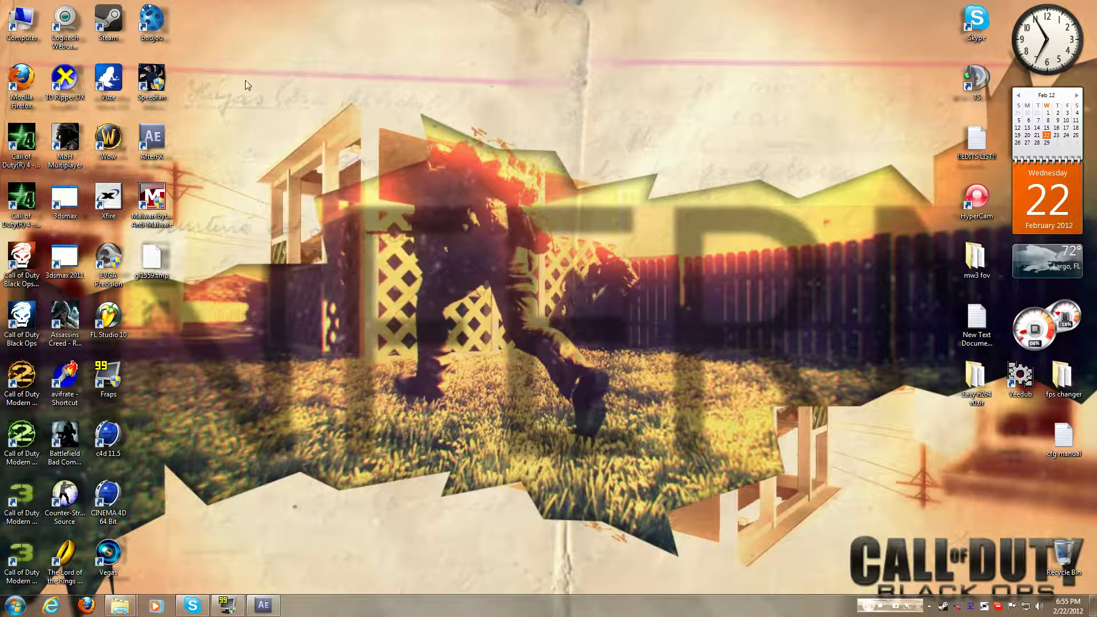
# Drag several selection boxes across the desktop
pyautogui.moveTo(243, 2); pyautogui.dragTo(657, 469)
pyautogui.moveTo(227, 55); pyautogui.dragTo(629, 381)
pyautogui.moveTo(230, 49); pyautogui.dragTo(627, 446)
pyautogui.moveTo(228, 80); pyautogui.dragTo(680, 359)
pyautogui.moveTo(239, 97); pyautogui.dragTo(694, 382)
pyautogui.moveTo(237, 112); pyautogui.dragTo(624, 379)
pyautogui.moveTo(233, 74); pyautogui.dragTo(636, 330)
# Restore After Effects from the taskbar, hiding and restoring it twice, ending on the ak47_tripple_CINme comp
pyautogui.click(269, 606)
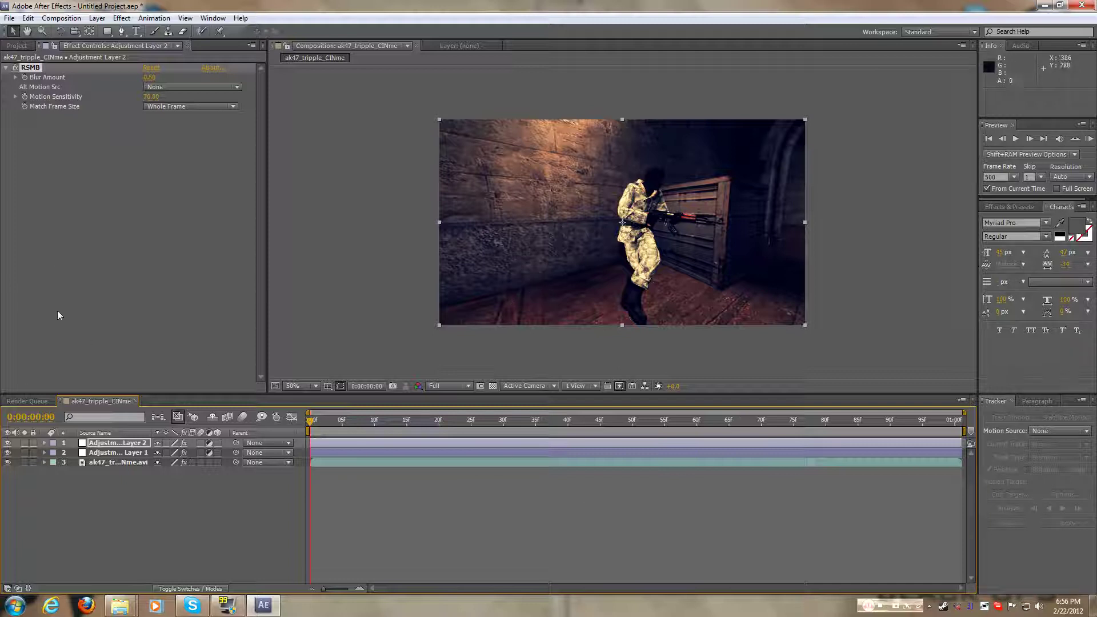
pyautogui.click(1049, 5)
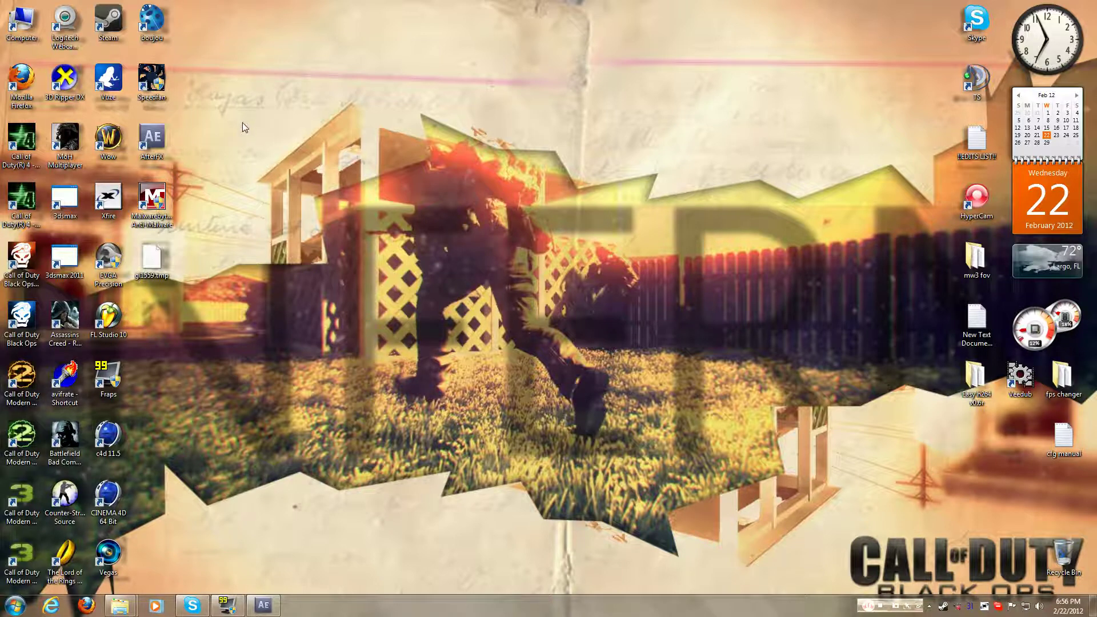
pyautogui.moveTo(238, 94); pyautogui.dragTo(681, 444)
pyautogui.click(263, 604)
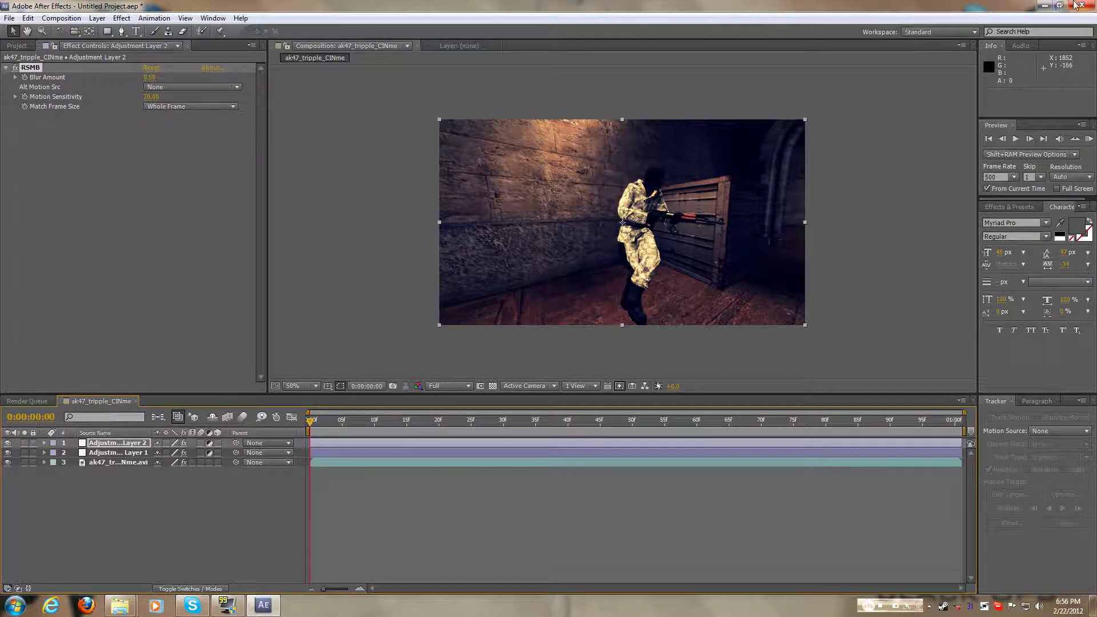
pyautogui.click(1053, 5)
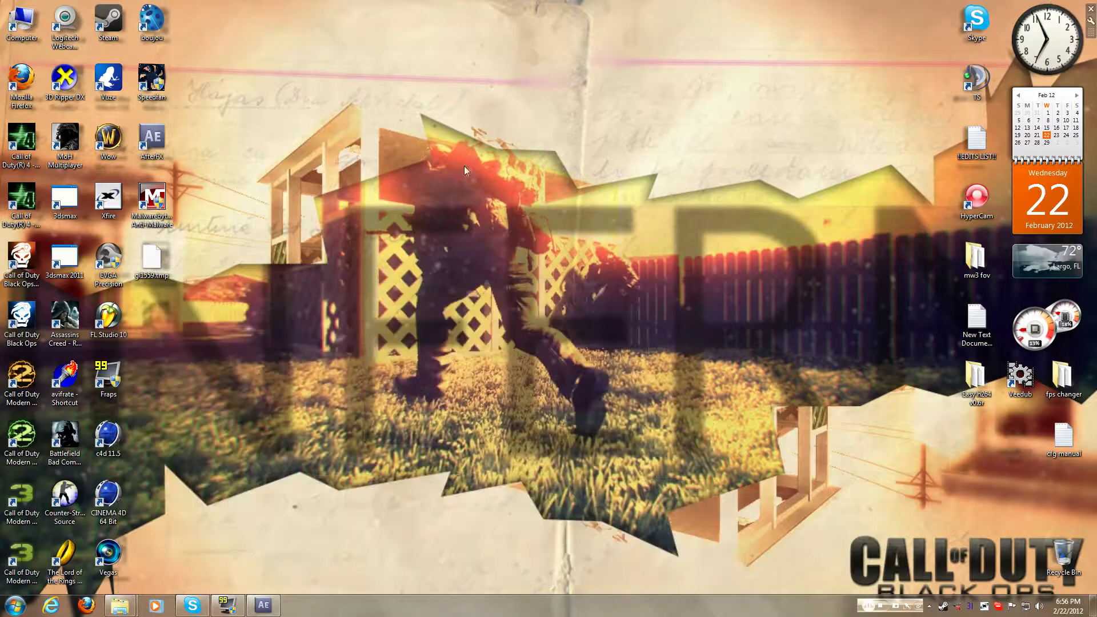
pyautogui.moveTo(244, 97); pyautogui.dragTo(680, 367)
pyautogui.moveTo(237, 81); pyautogui.dragTo(668, 425)
pyautogui.click(264, 605)
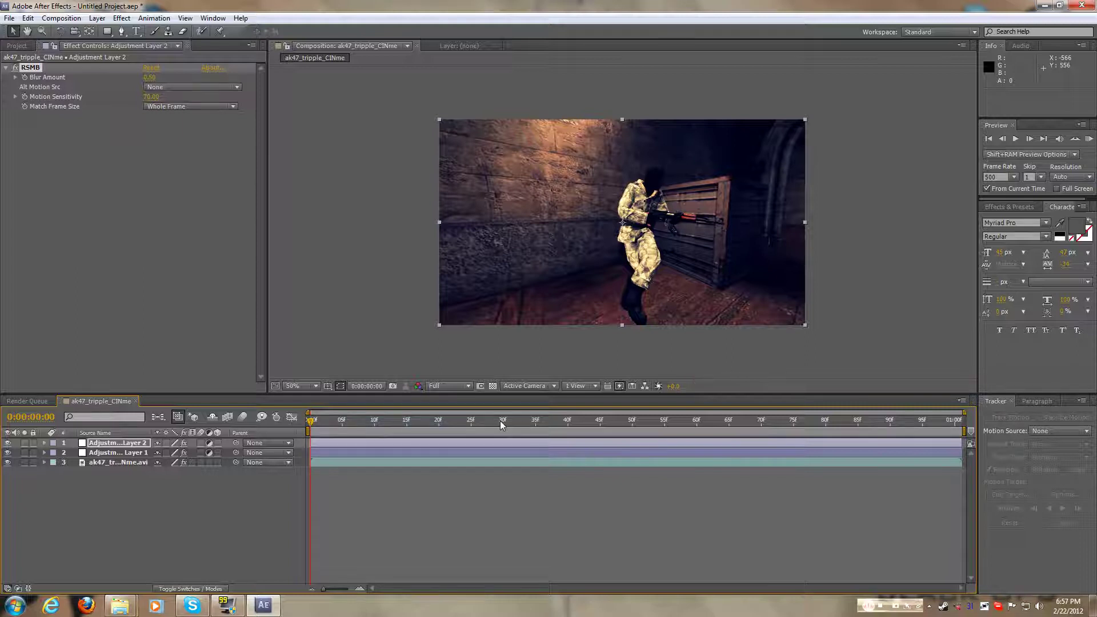
# Scrub forward through the blurred frames and set the viewer resolution to Half
pyautogui.moveTo(311, 428); pyautogui.dragTo(661, 430)
pyautogui.click(455, 388)
pyautogui.click(454, 428)
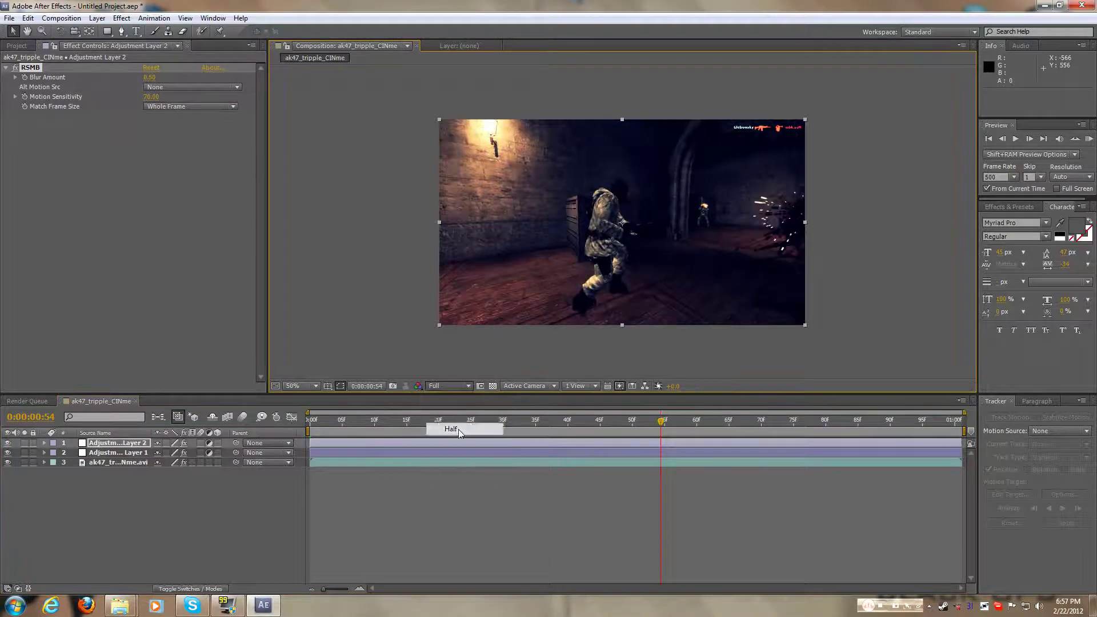
# Scrub back to frame 0, then start and stop a RAM Preview
pyautogui.click(475, 424)
pyautogui.moveTo(474, 424); pyautogui.dragTo(310, 428)
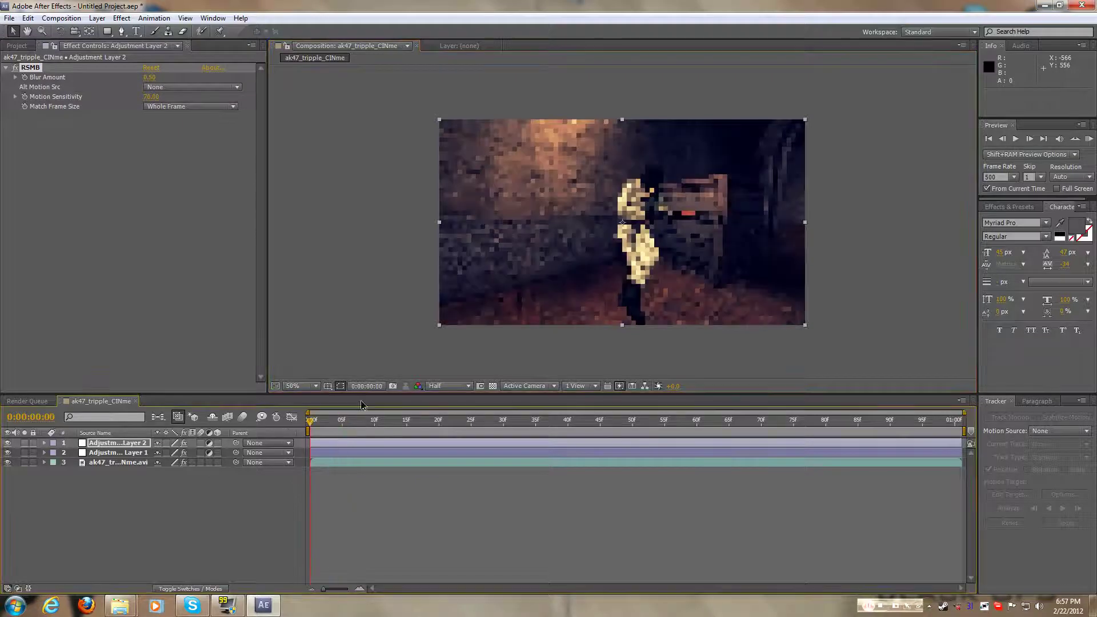
pyautogui.click(1089, 138)
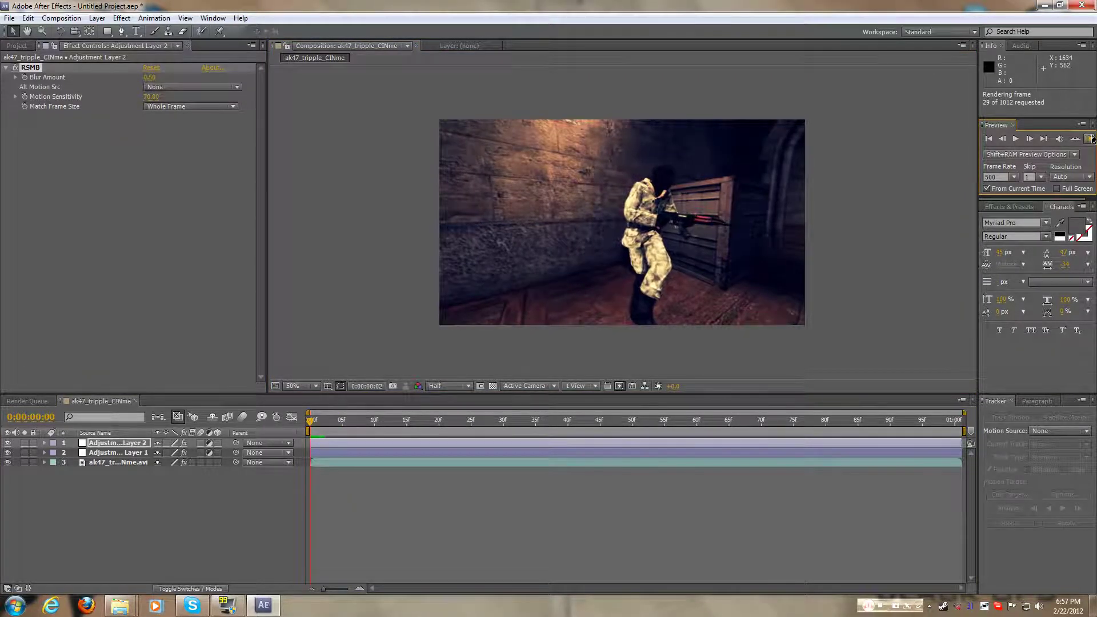
pyautogui.click(1091, 138)
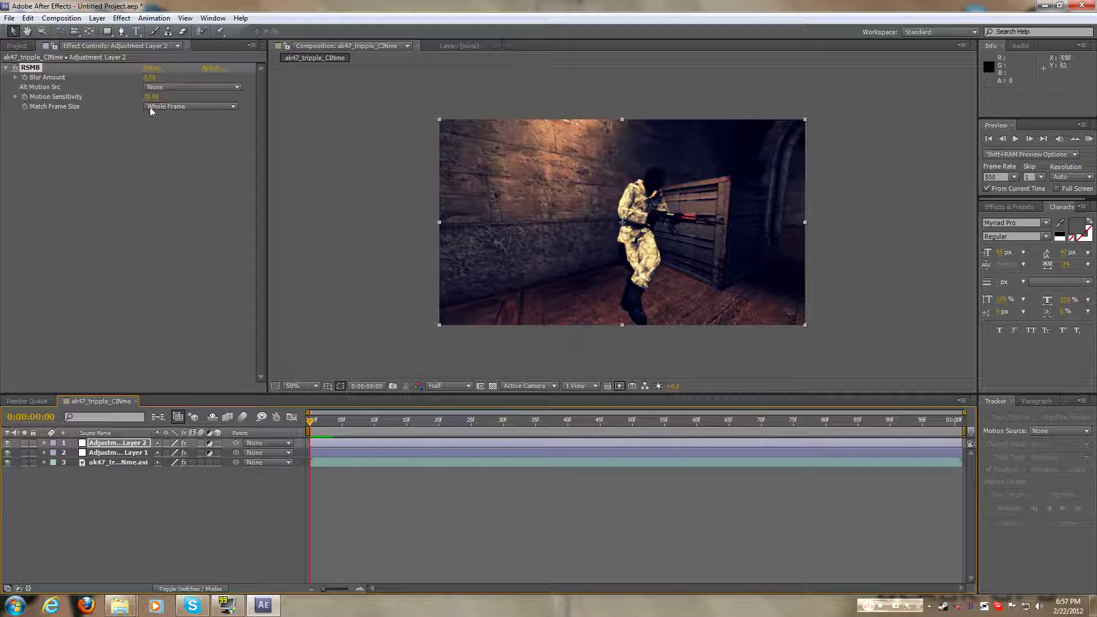
# Select ak47_tripple_CINme in the Project panel, nudge the view, and scrub the opening frames
pyautogui.click(16, 45)
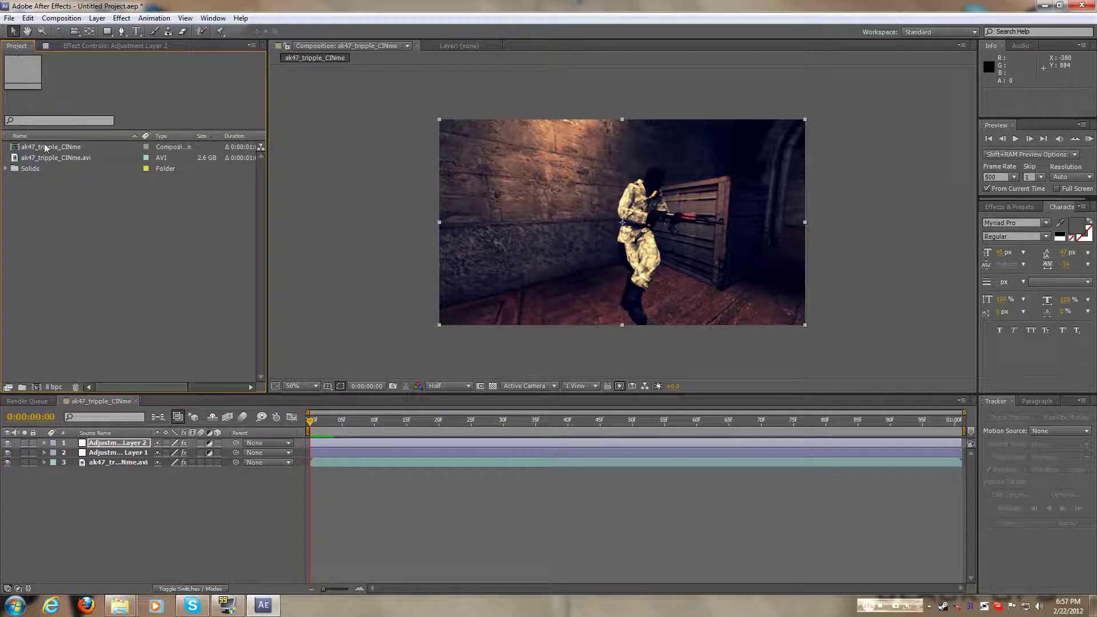
pyautogui.click(46, 147)
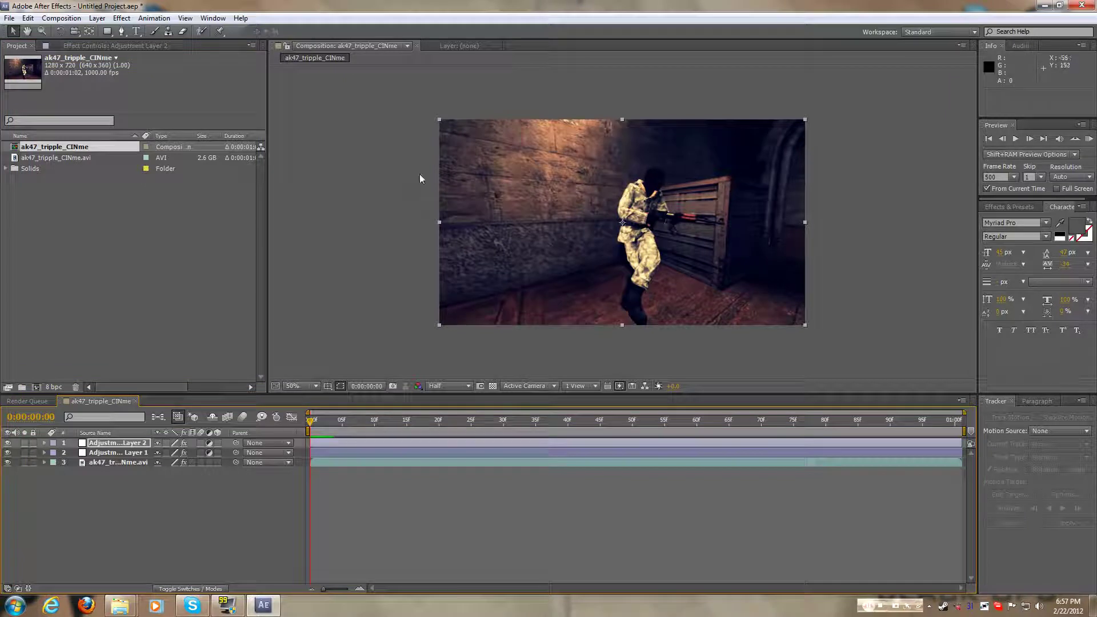
pyautogui.moveTo(649, 226)
pyautogui.mouseDown()
pyautogui.moveTo(627, 221)
pyautogui.moveTo(637, 223)
pyautogui.mouseUp()
pyautogui.moveTo(312, 432); pyautogui.dragTo(301, 431)
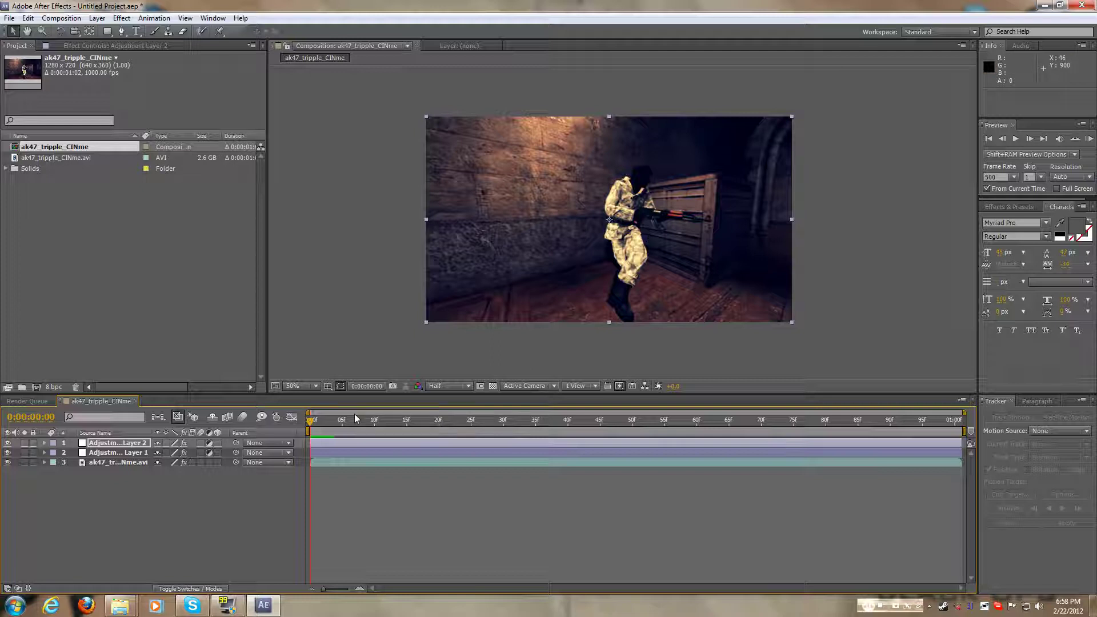
pyautogui.moveTo(310, 424)
pyautogui.mouseDown()
pyautogui.moveTo(338, 424)
pyautogui.moveTo(310, 424)
pyautogui.mouseUp()
# Add the ak47_tripple_CINme composition to the Render Queue from the Composition menu
pyautogui.click(65, 22)
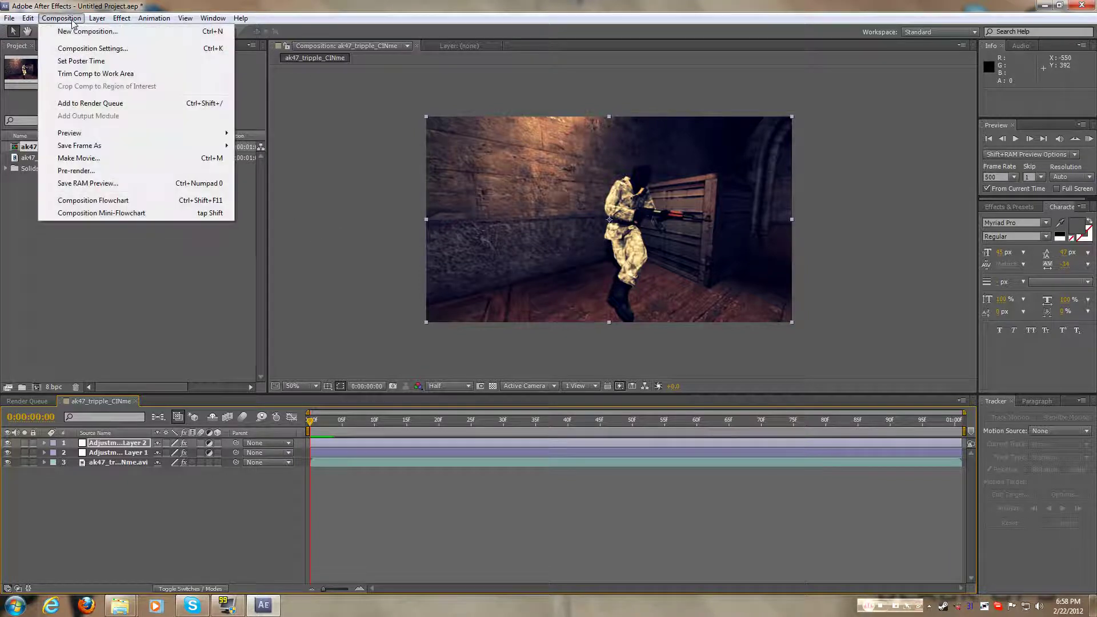
pyautogui.moveTo(97, 18)
pyautogui.moveTo(61, 18)
pyautogui.click(91, 104)
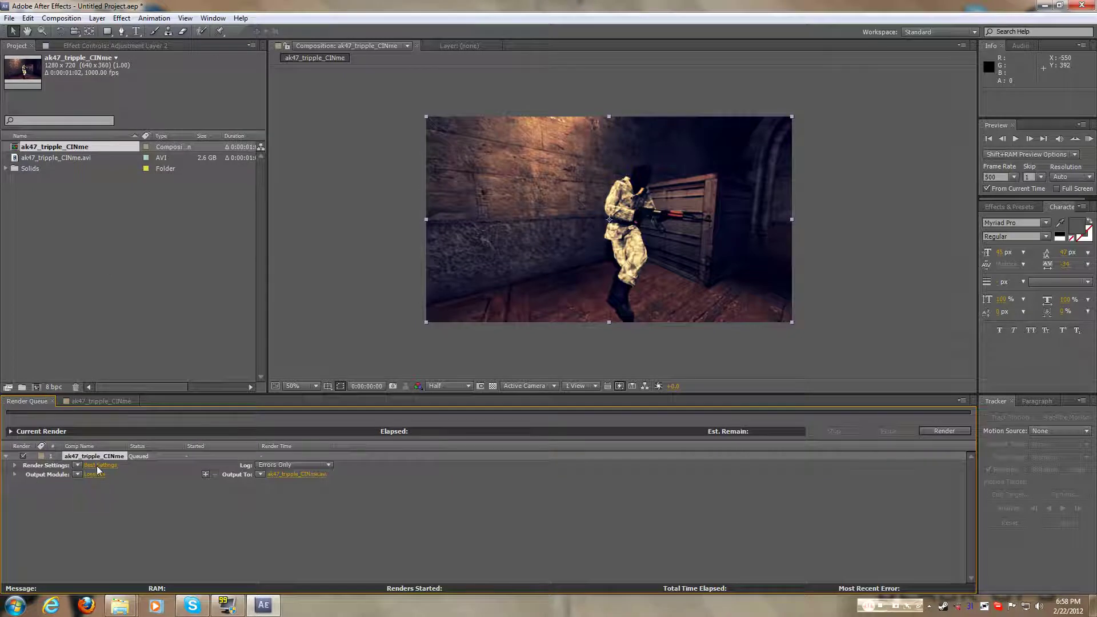
# Set Best Settings to use a custom 29.97 fps frame rate
pyautogui.click(98, 466)
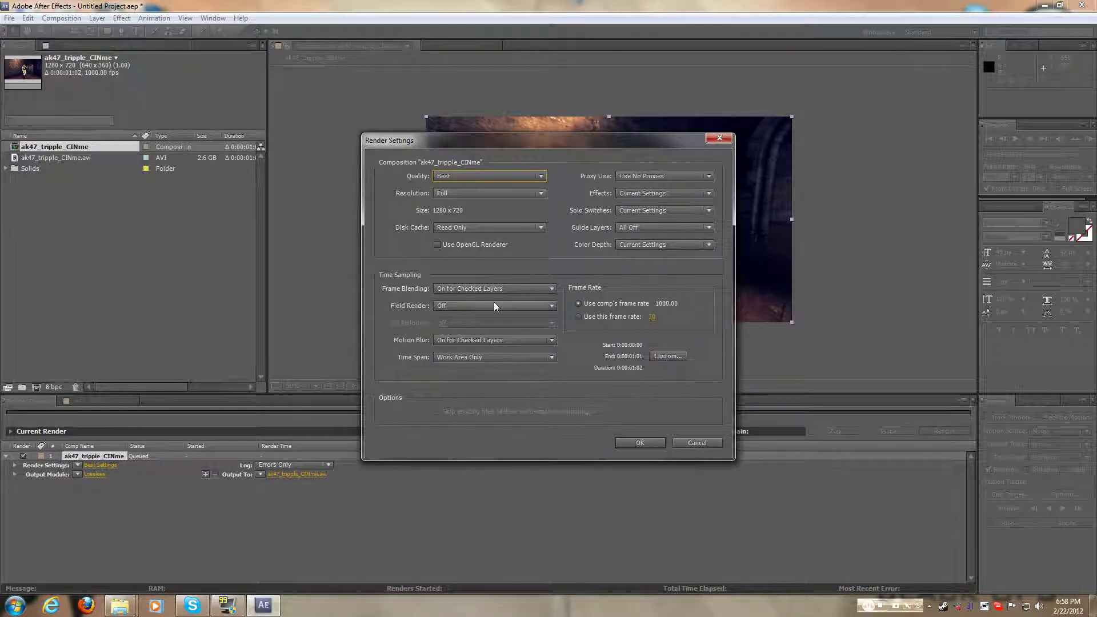
pyautogui.click(652, 316)
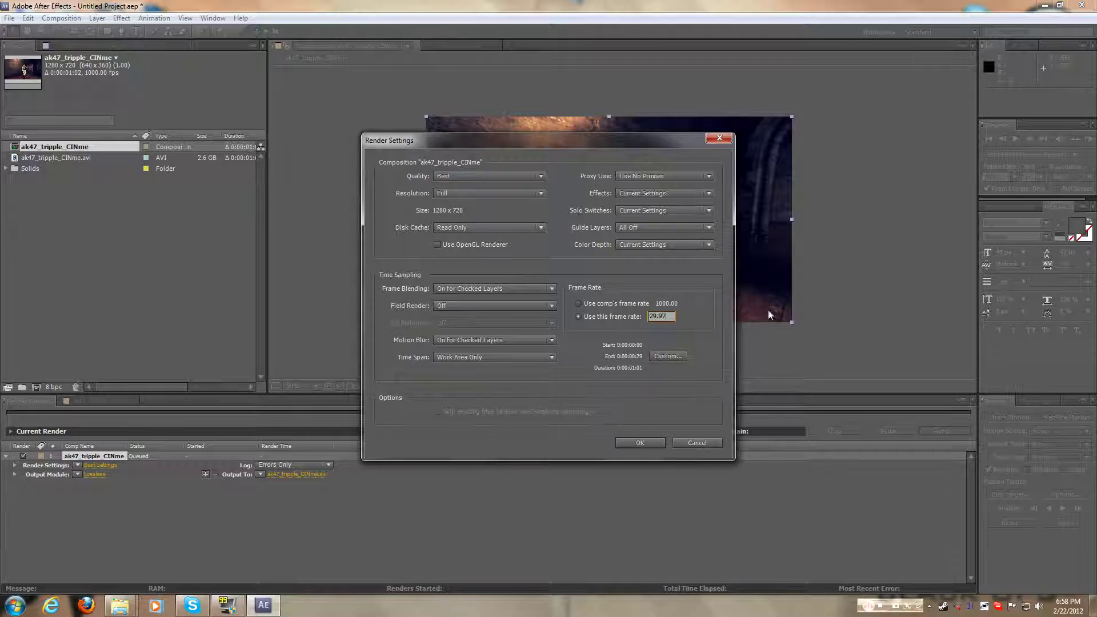
pyautogui.click(644, 445)
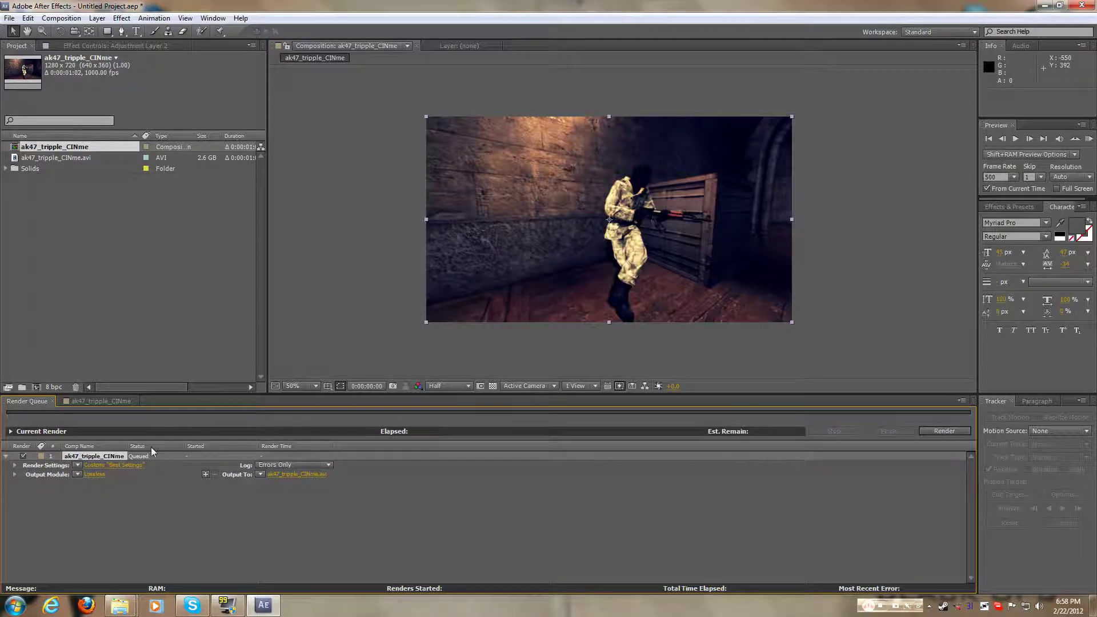
# Keep AVI as the output module format
pyautogui.click(100, 475)
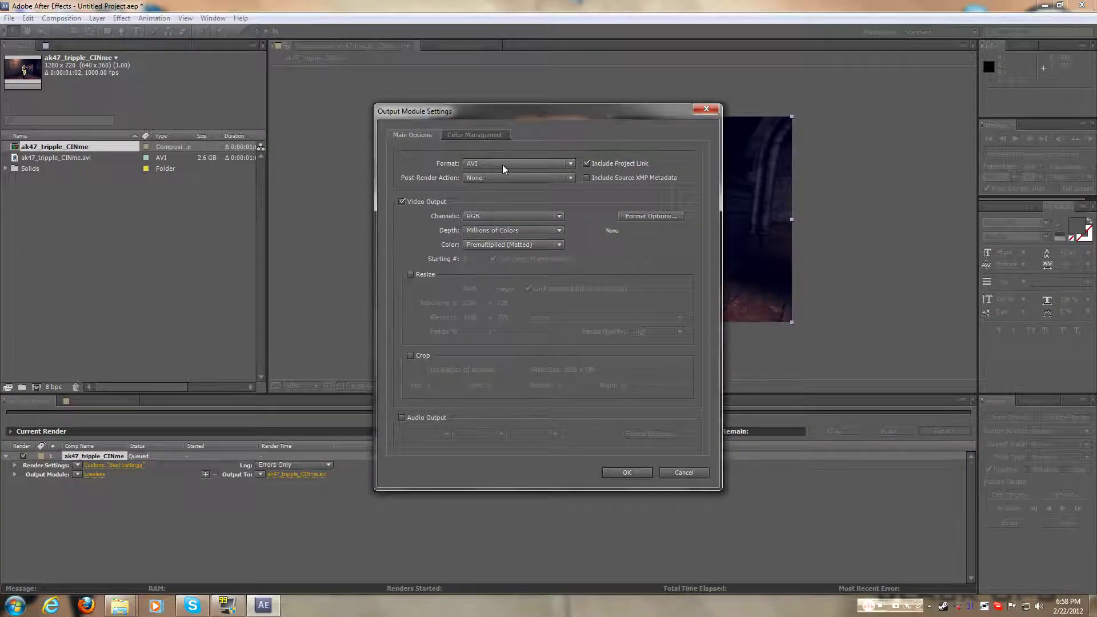
pyautogui.click(506, 167)
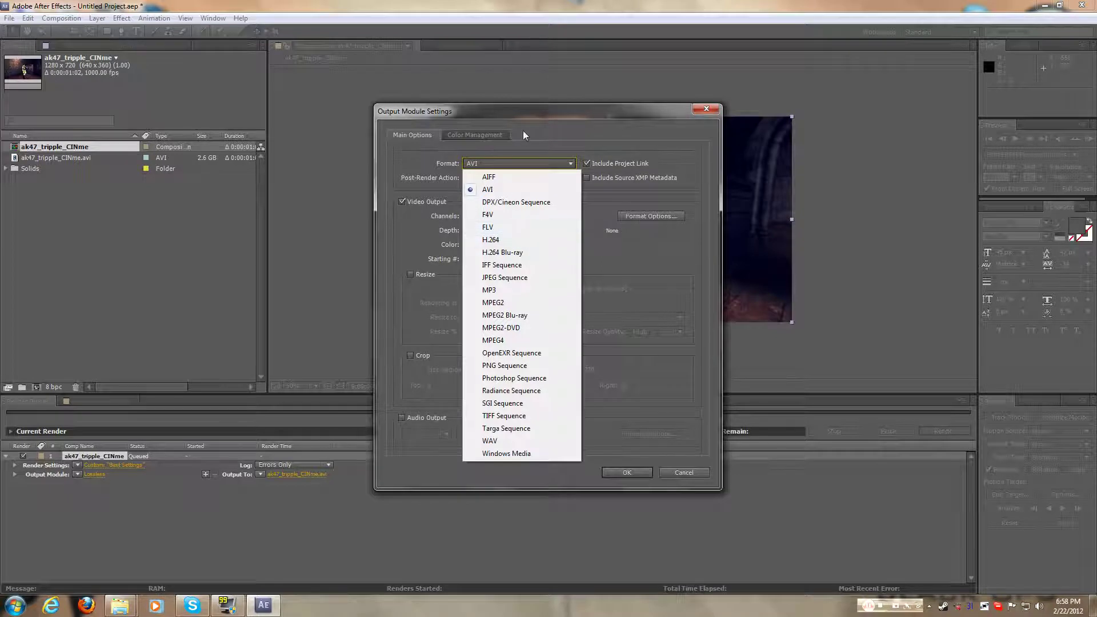
pyautogui.click(639, 183)
pyautogui.click(684, 472)
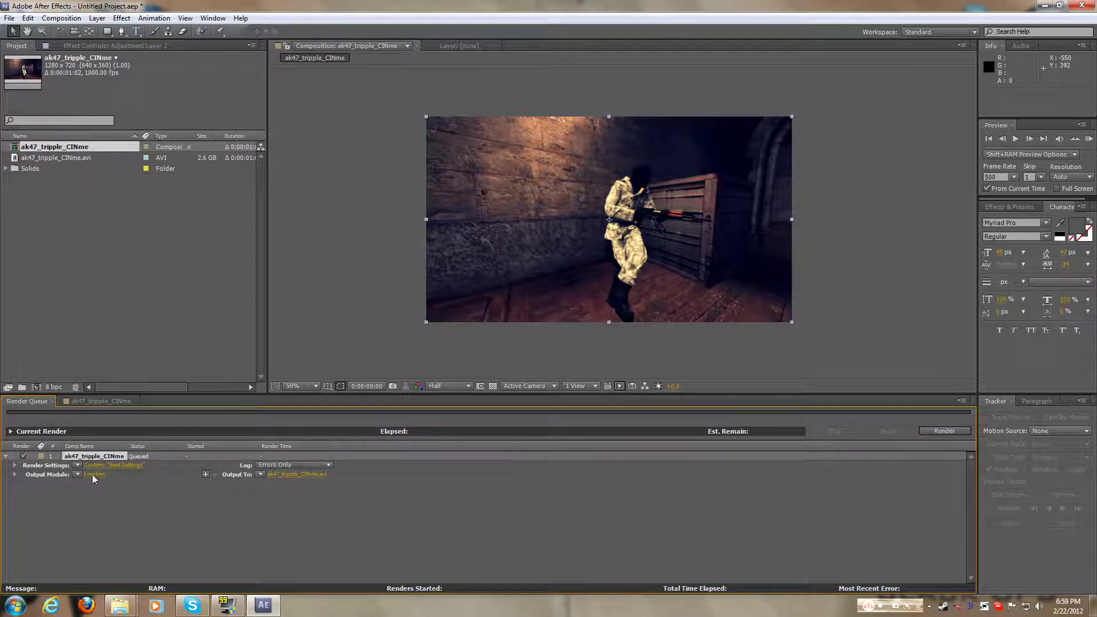
# Enable 48 kHz 16-bit stereo audio output and keep video compression at None
pyautogui.click(95, 476)
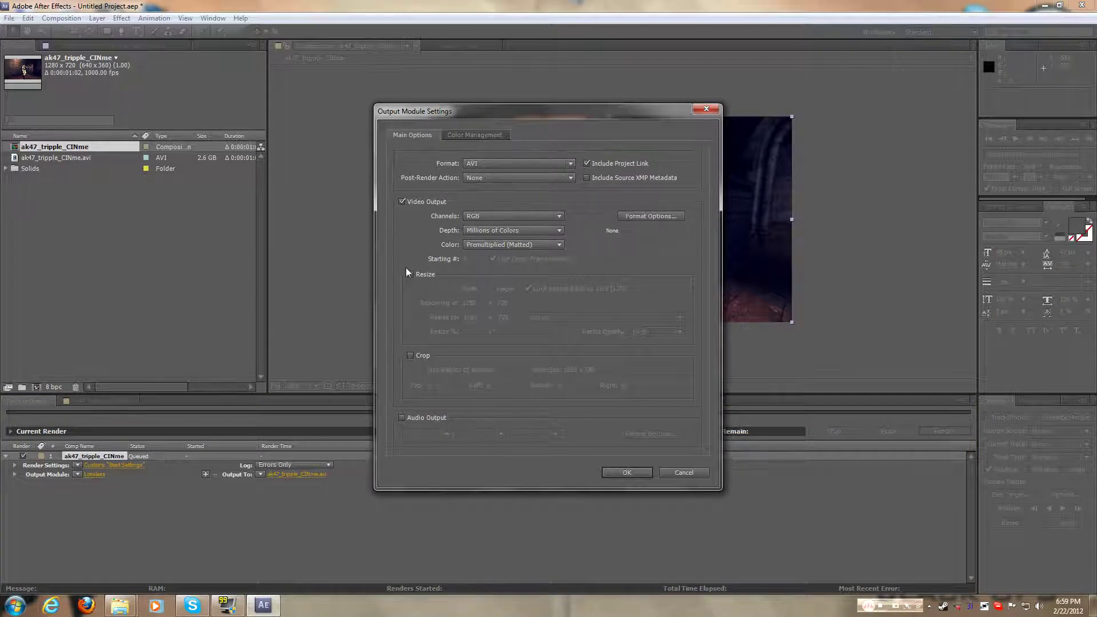
pyautogui.click(403, 418)
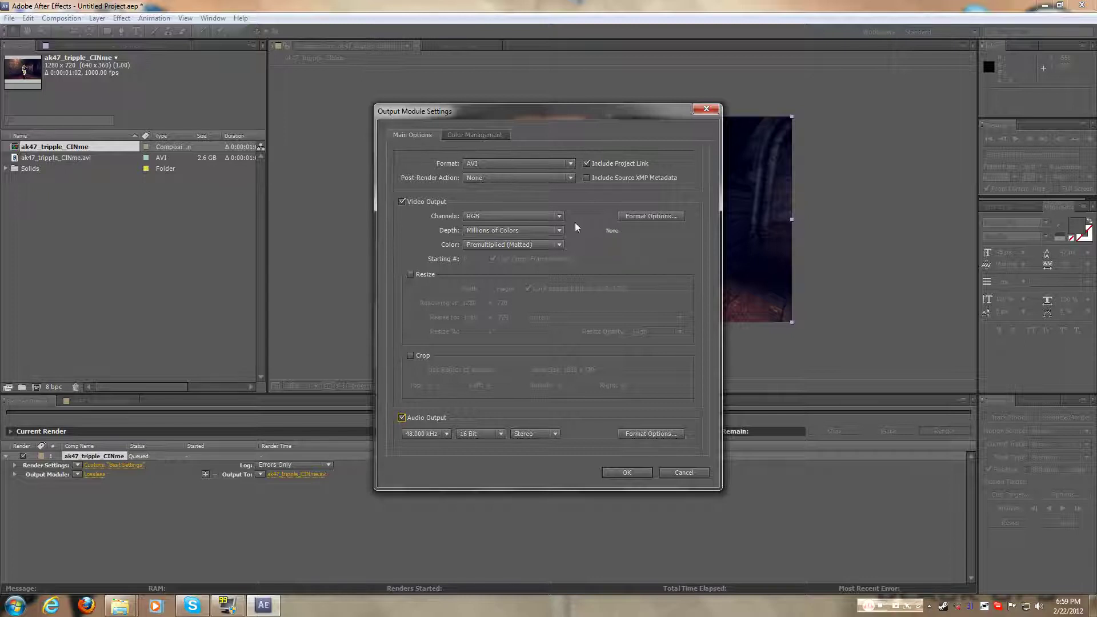
pyautogui.click(656, 216)
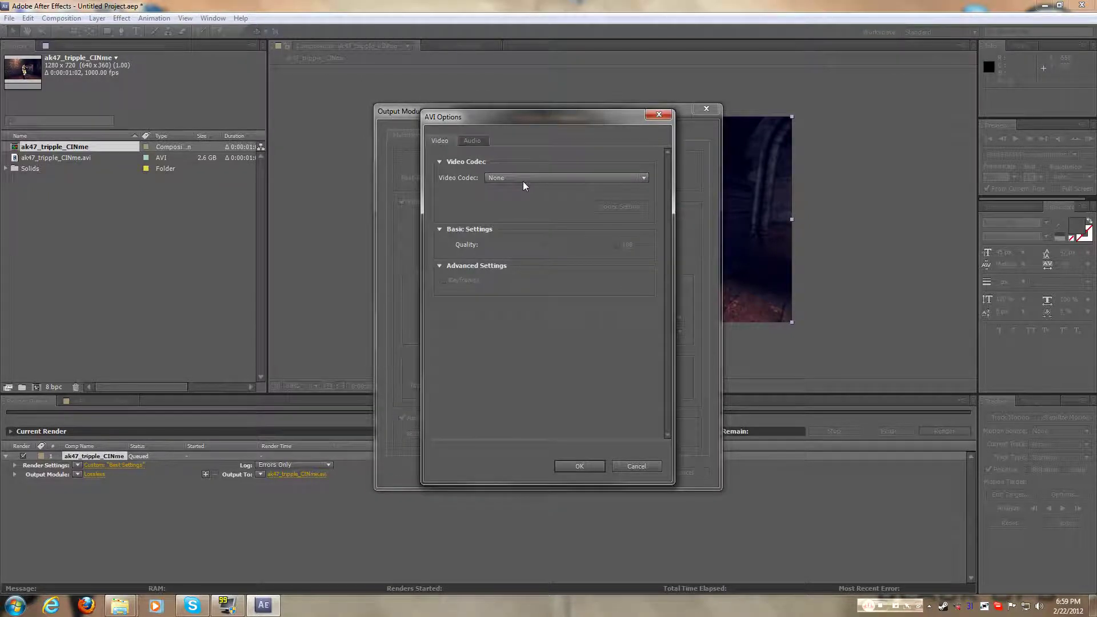
pyautogui.click(473, 141)
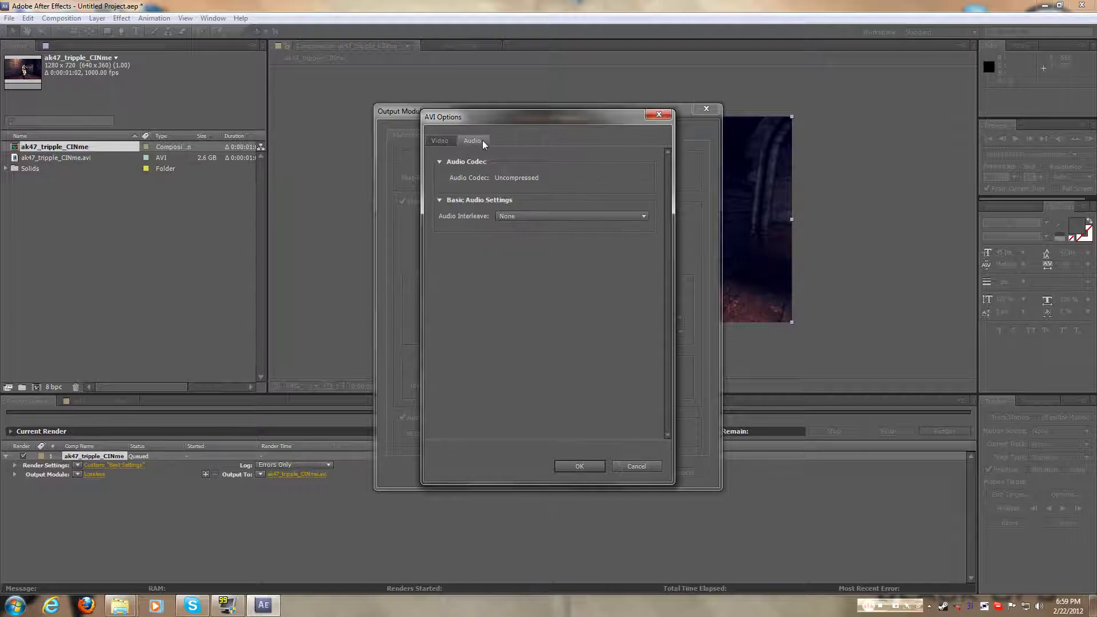
pyautogui.click(636, 468)
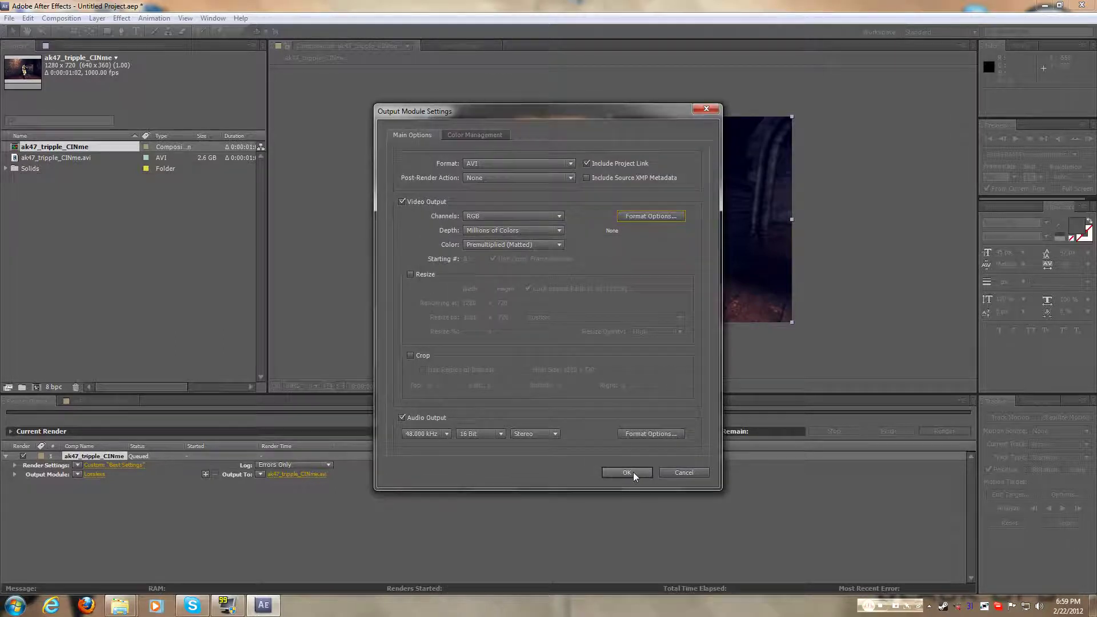
# Render the queued comp to ak47_tripple_CINme.avi
pyautogui.click(626, 472)
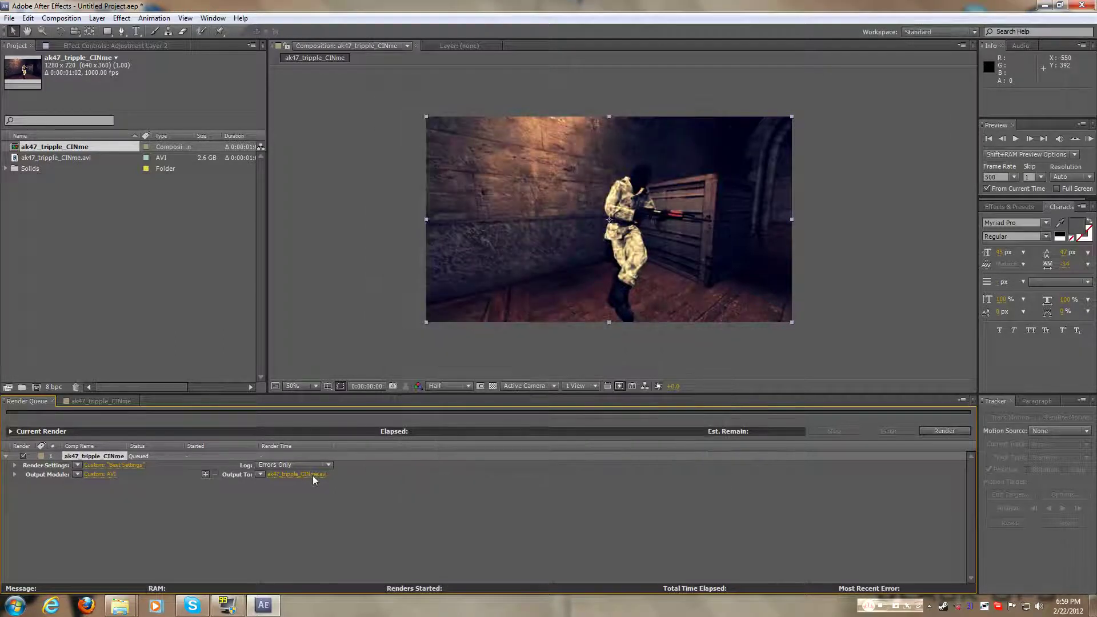
pyautogui.click(315, 476)
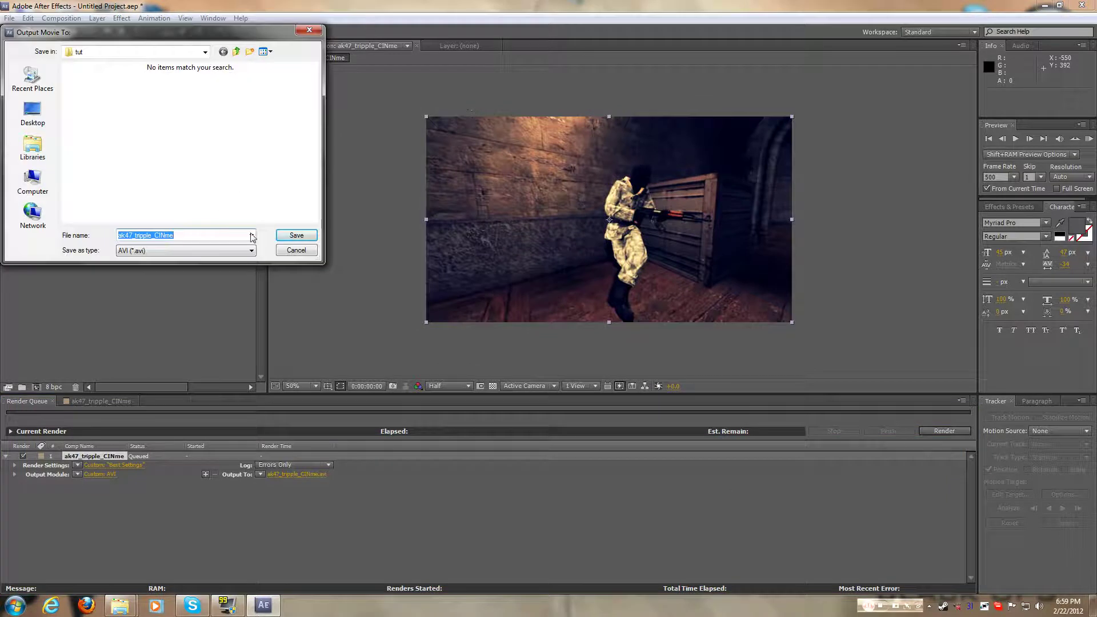
pyautogui.click(297, 235)
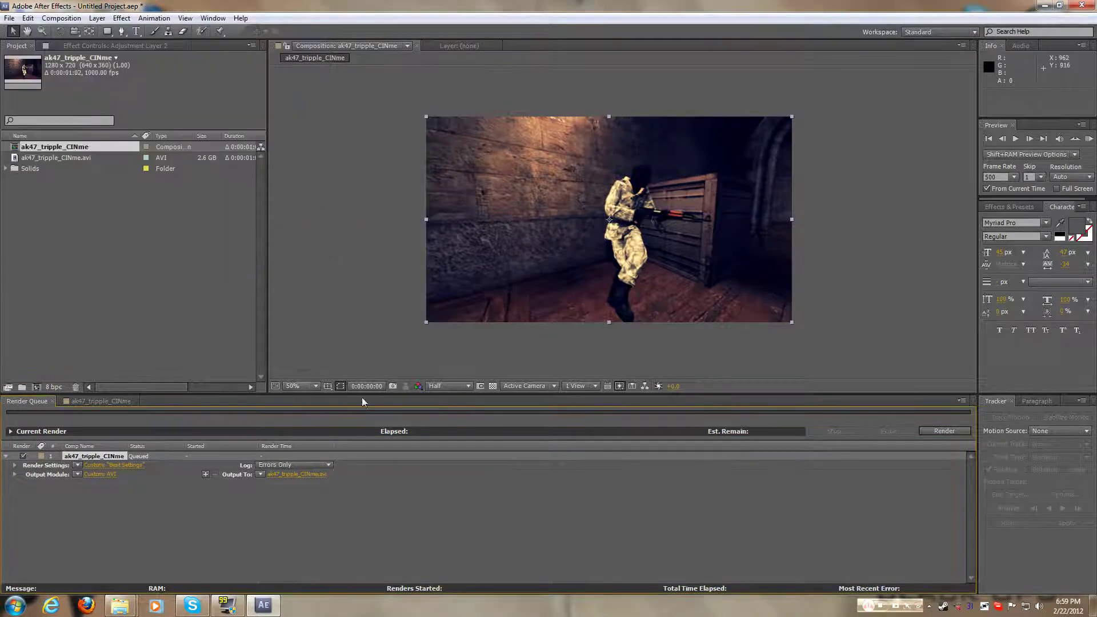
pyautogui.click(941, 431)
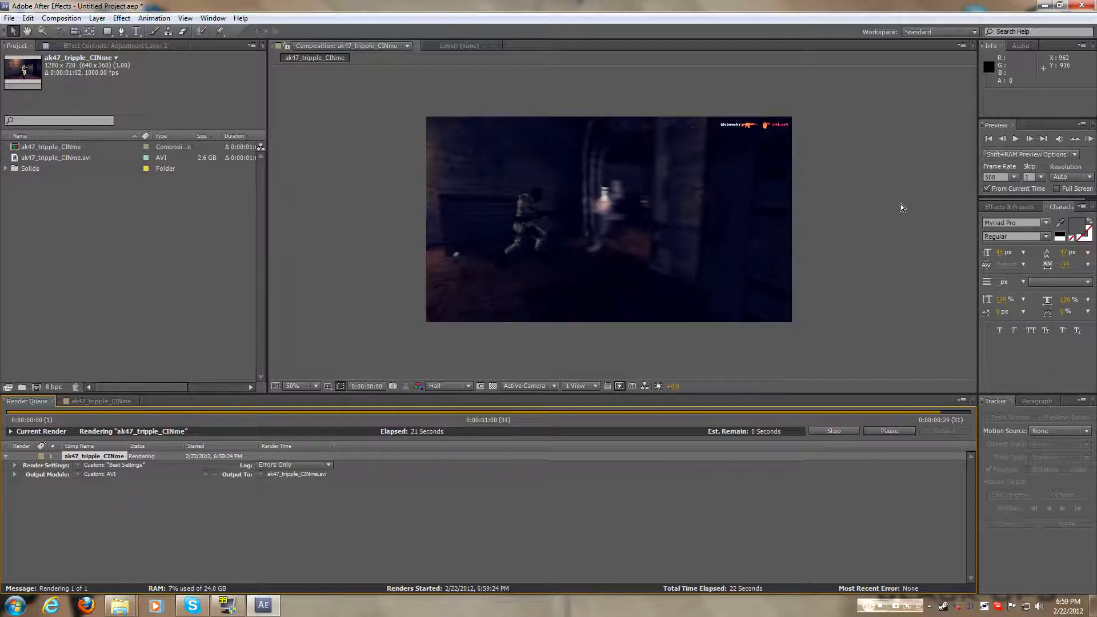
# Quit After Effects without saving, refresh the desktop, and launch Vegas Pro
pyautogui.click(1081, 5)
pyautogui.click(568, 318)
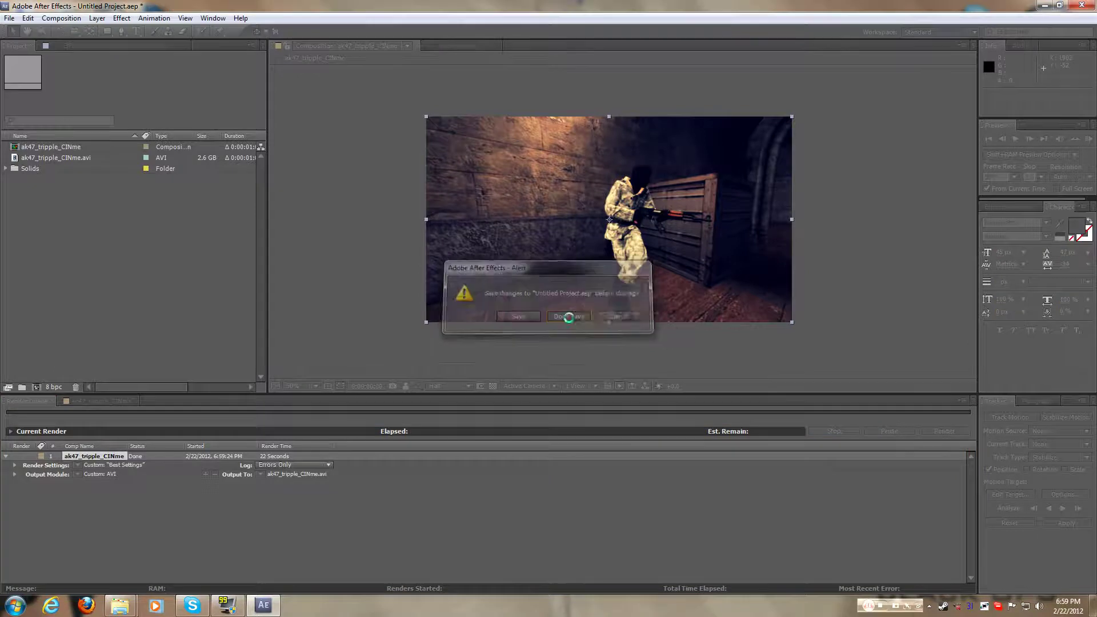
pyautogui.rightClick(492, 129)
pyautogui.click(519, 163)
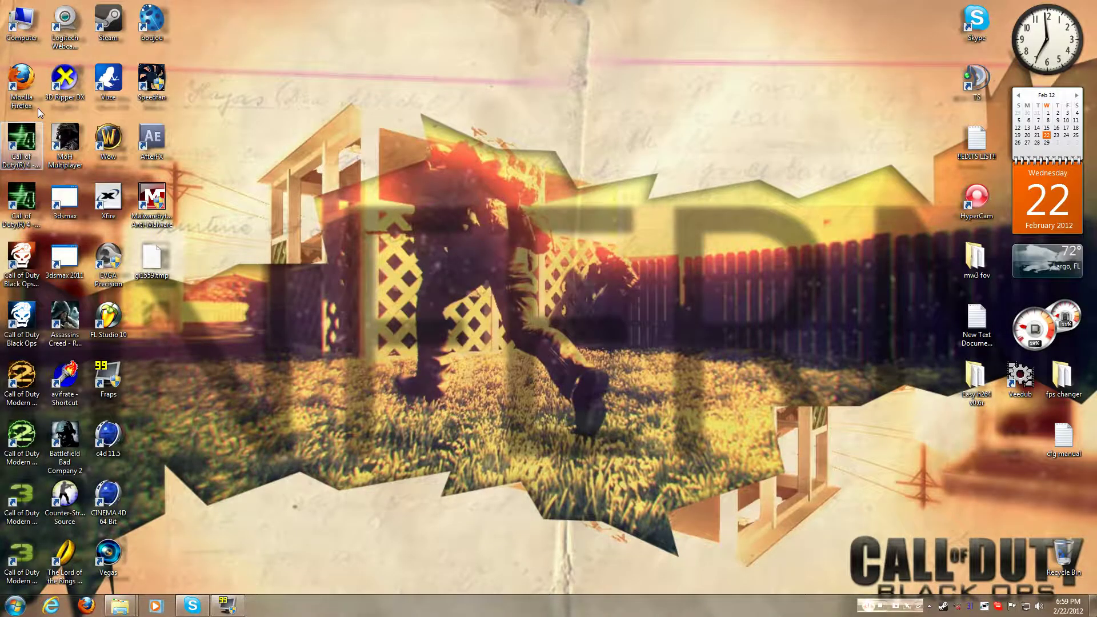
pyautogui.doubleClick(105, 563)
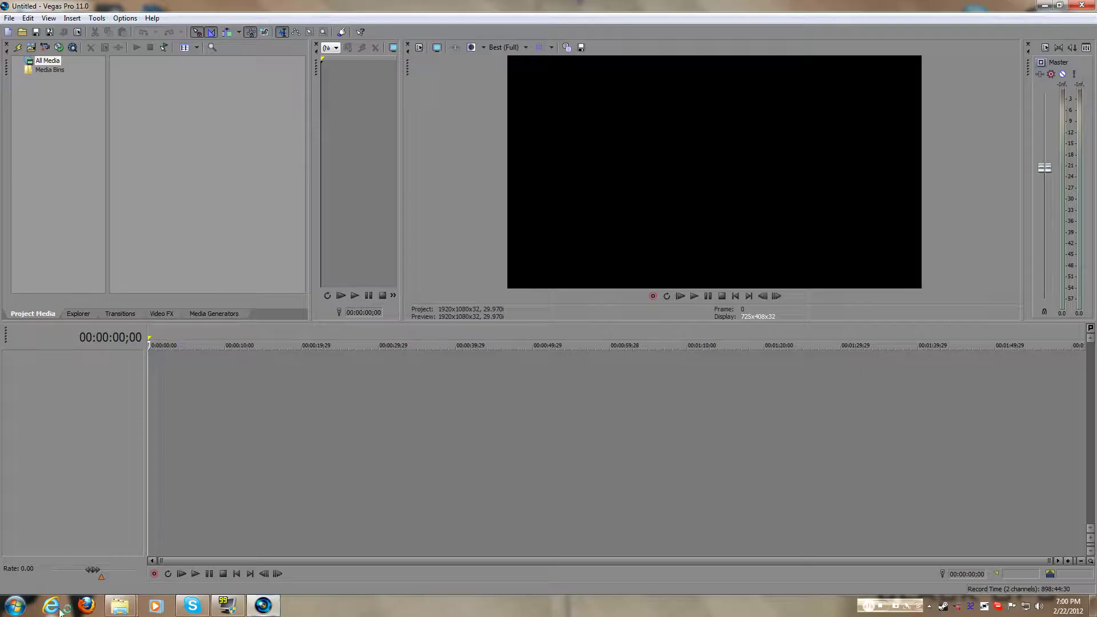
# Import ak47_tripple_CINme from the tut folder into Project Media and onto the timeline
pyautogui.moveTo(120, 605)
pyautogui.click(91, 550)
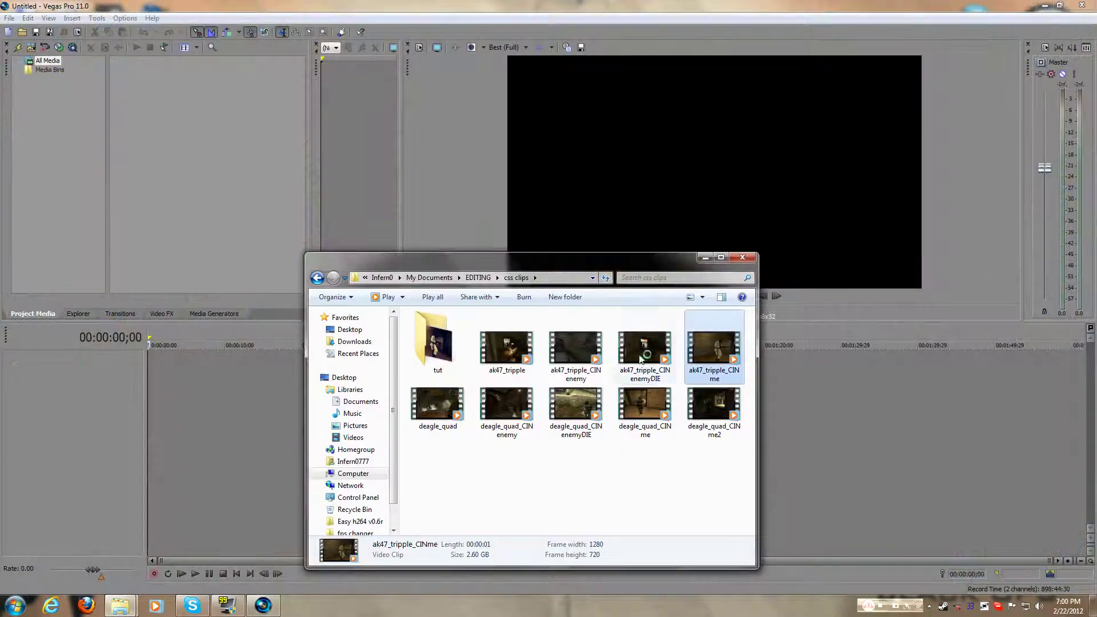
pyautogui.doubleClick(438, 342)
pyautogui.click(437, 332)
pyautogui.moveTo(362, 331); pyautogui.dragTo(207, 180)
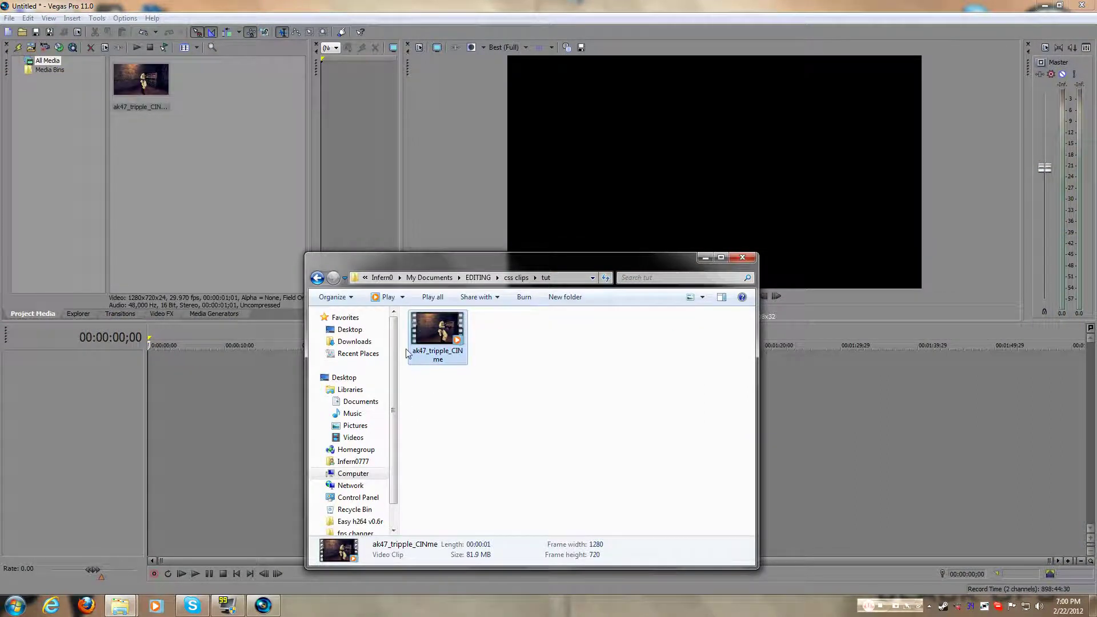
pyautogui.click(162, 551)
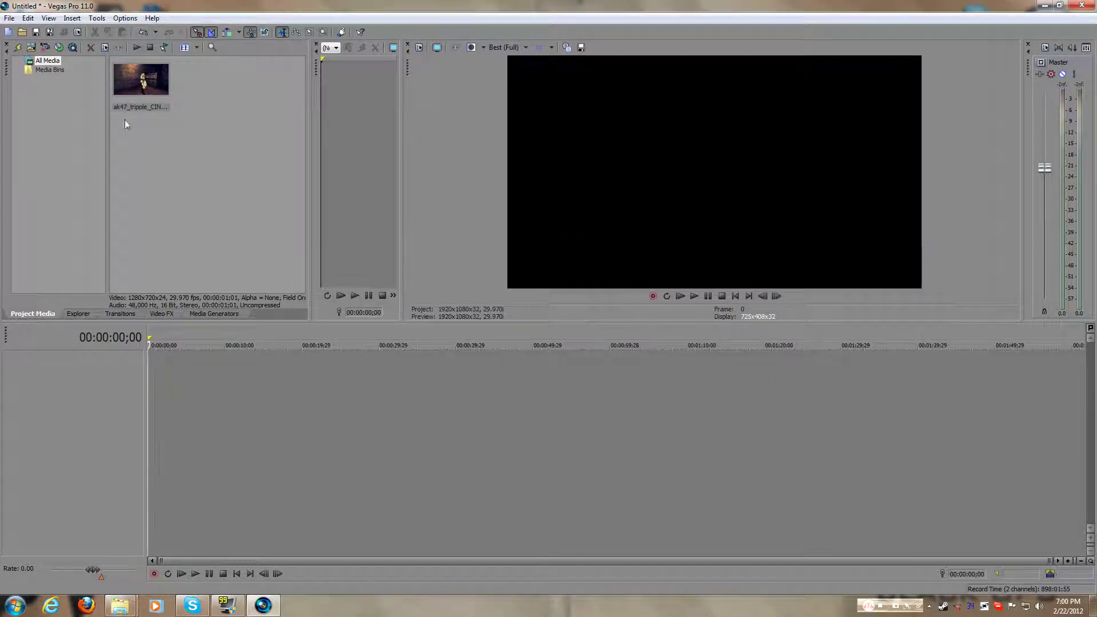
pyautogui.moveTo(137, 86); pyautogui.dragTo(150, 430)
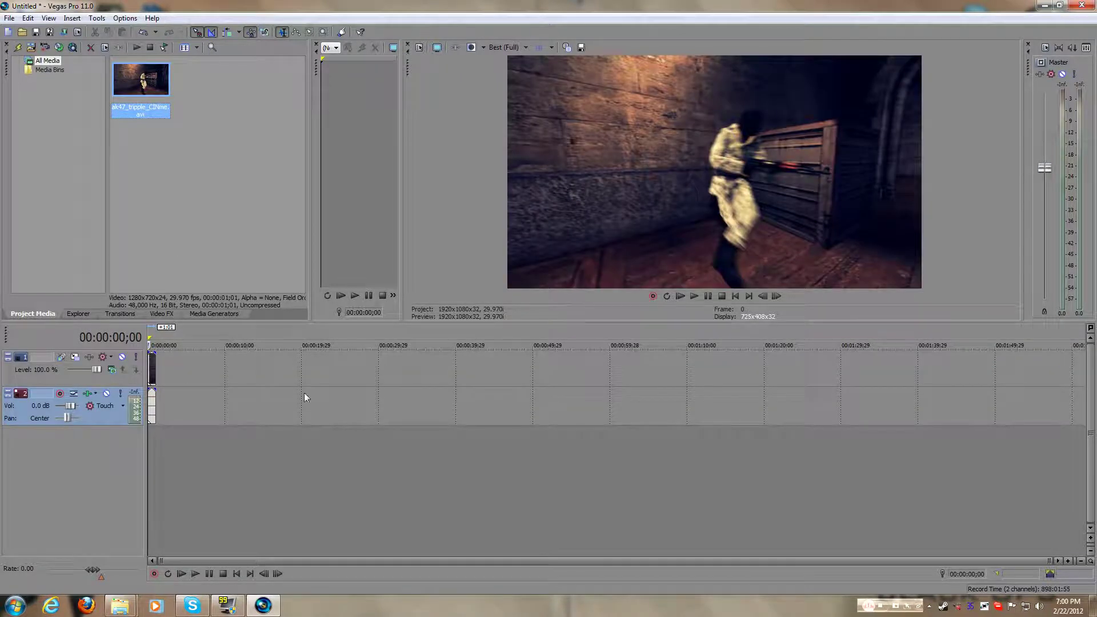
# Zoom into the timeline and play the clip from the start in the preview
pyautogui.click(186, 384)
pyautogui.click(167, 366)
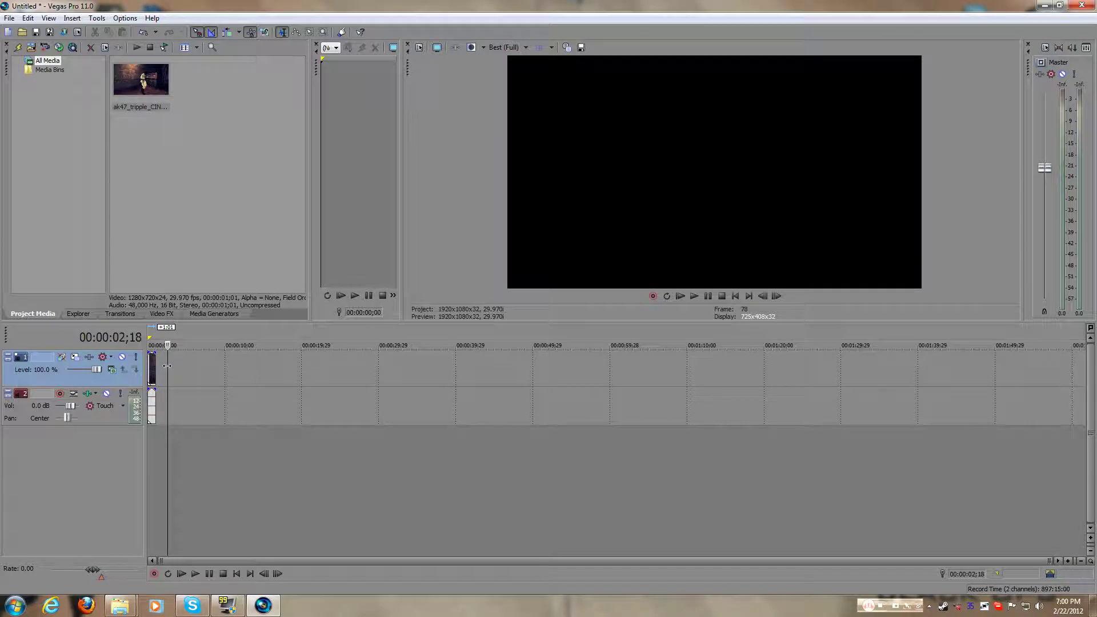
pyautogui.click(154, 369)
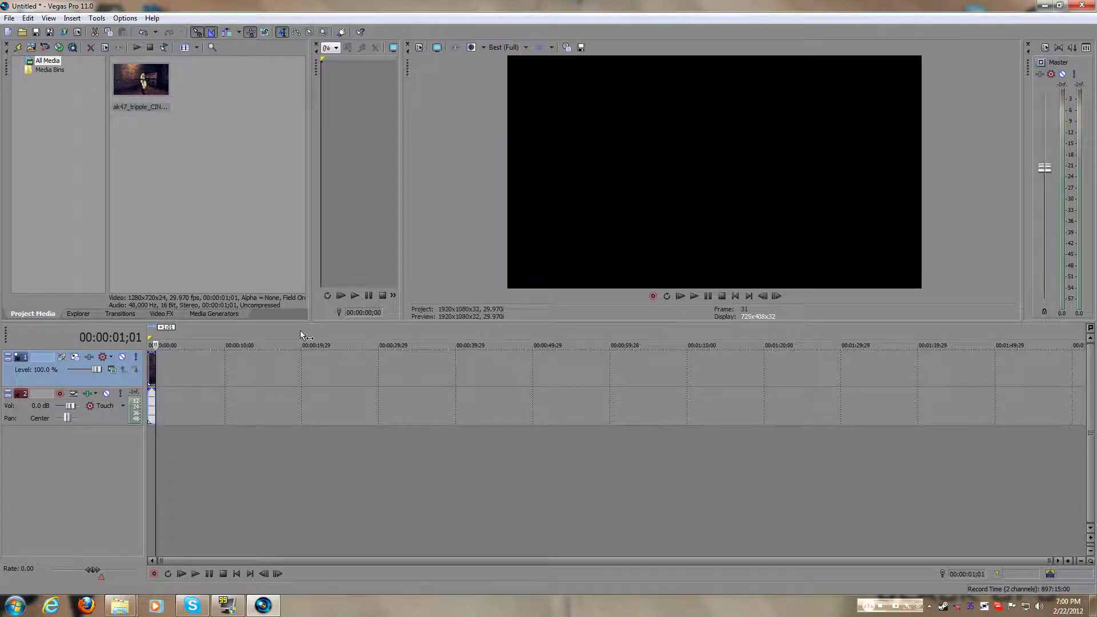
pyautogui.scroll(10, 228, 457)
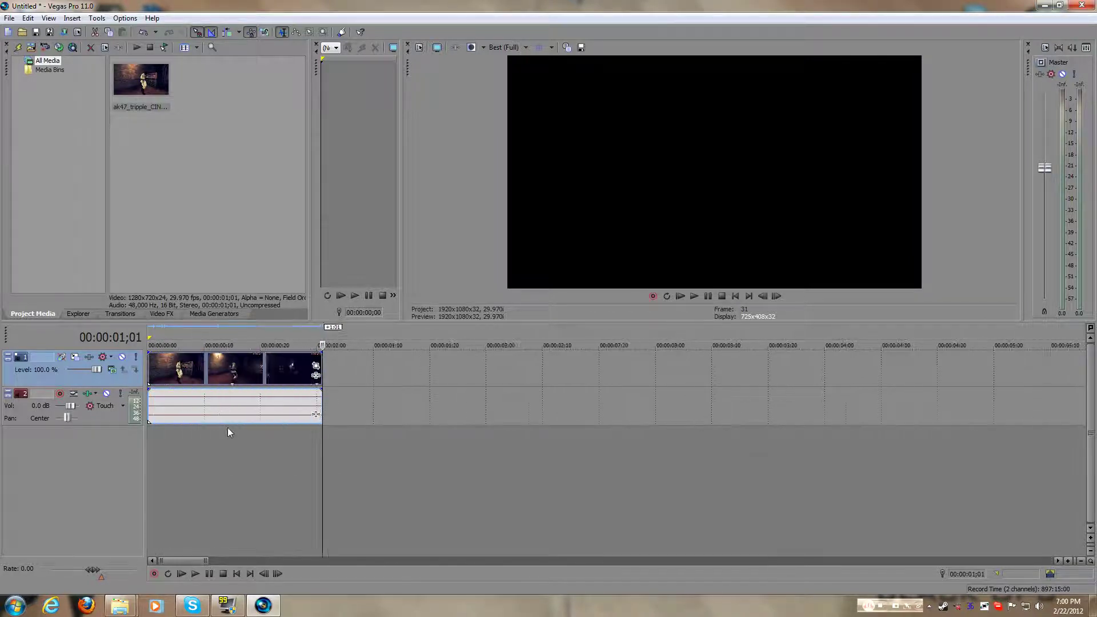
pyautogui.scroll(3, 416, 395)
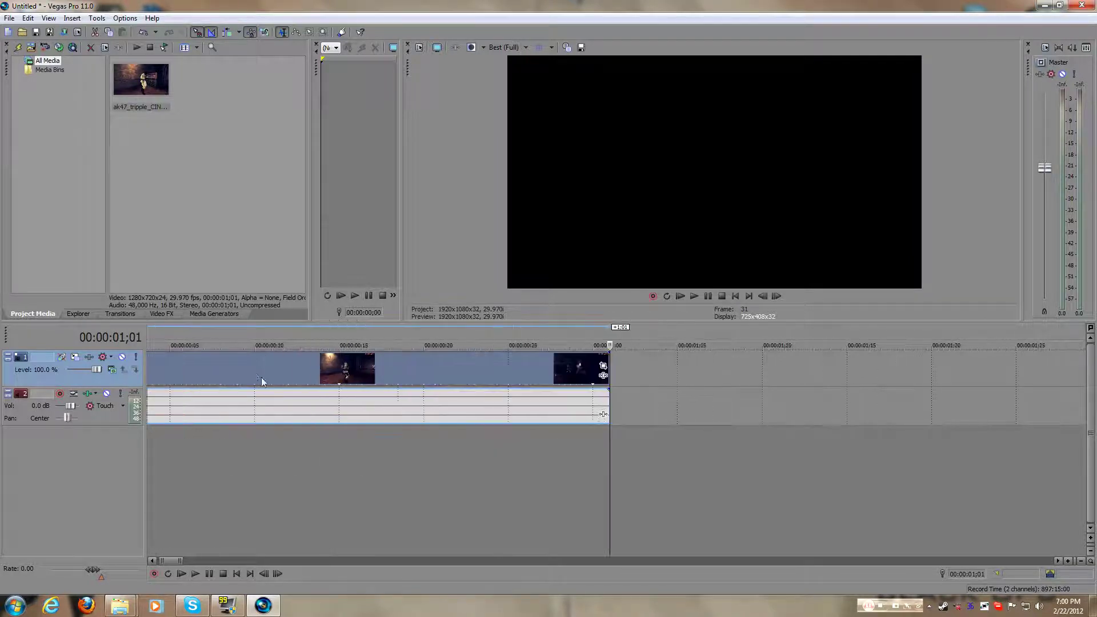
pyautogui.click(733, 296)
pyautogui.click(695, 296)
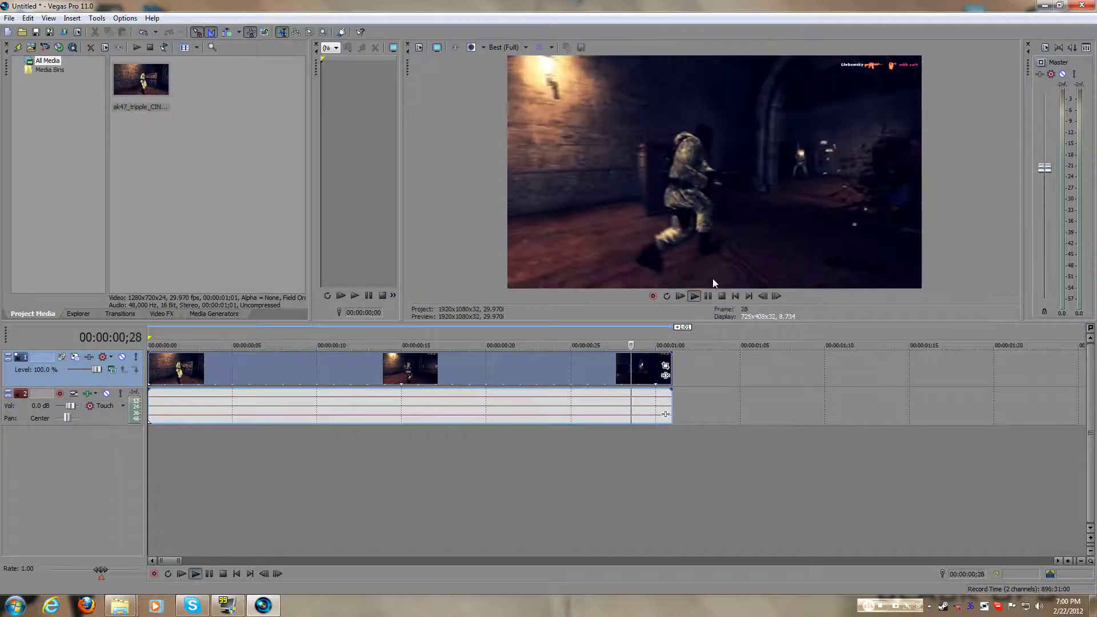
pyautogui.click(720, 297)
pyautogui.click(693, 297)
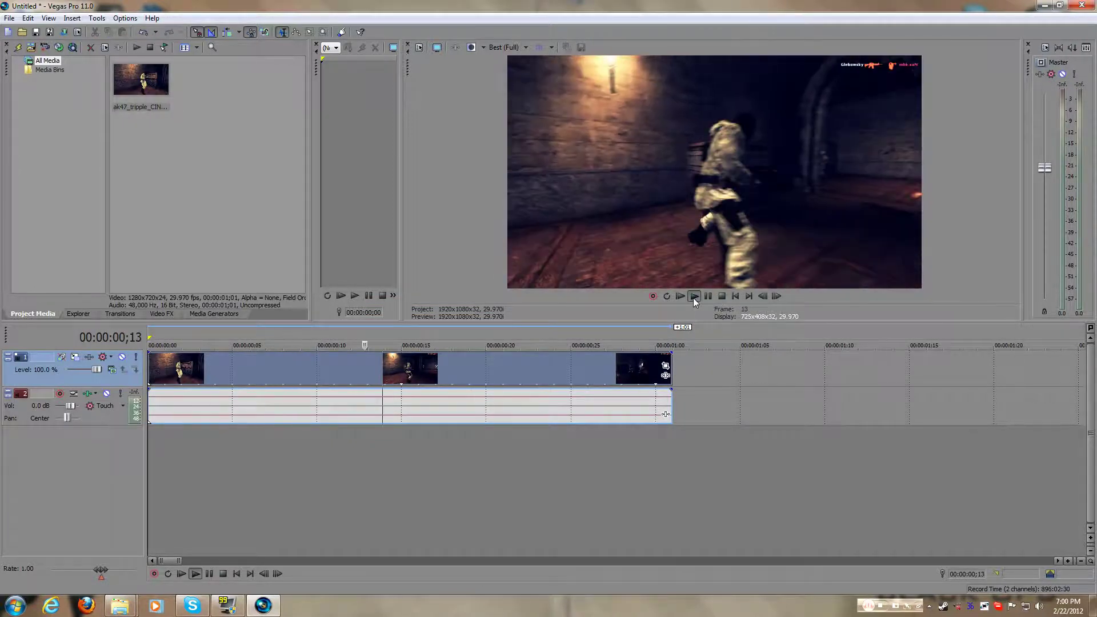
pyautogui.click(720, 296)
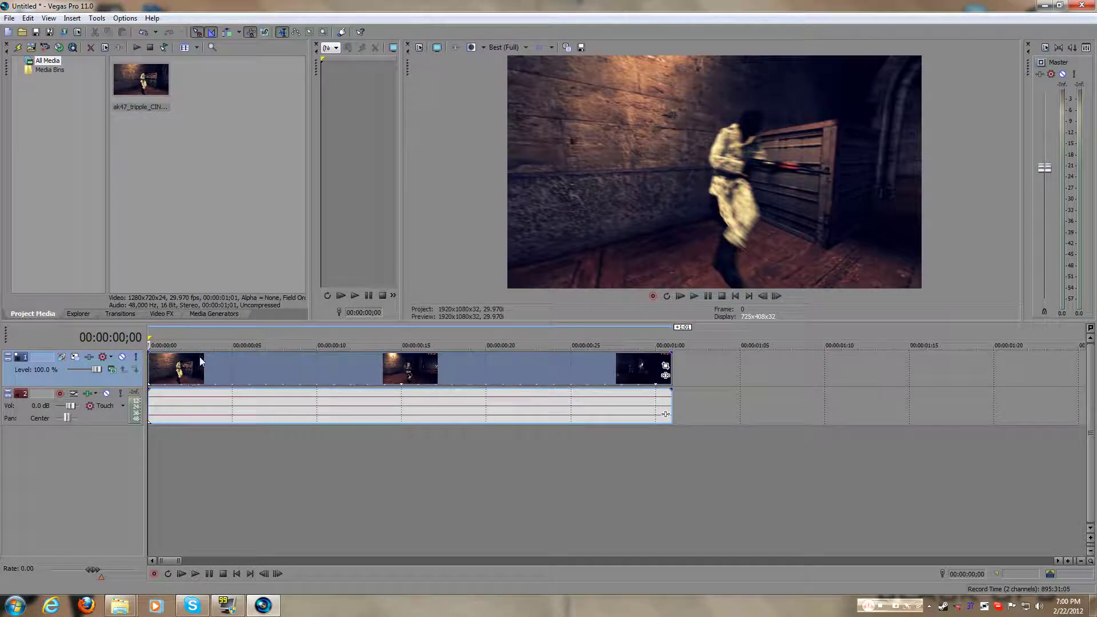
pyautogui.moveTo(172, 360); pyautogui.dragTo(139, 363)
# Bring up the Render As dialog from the File menu
pyautogui.click(9, 18)
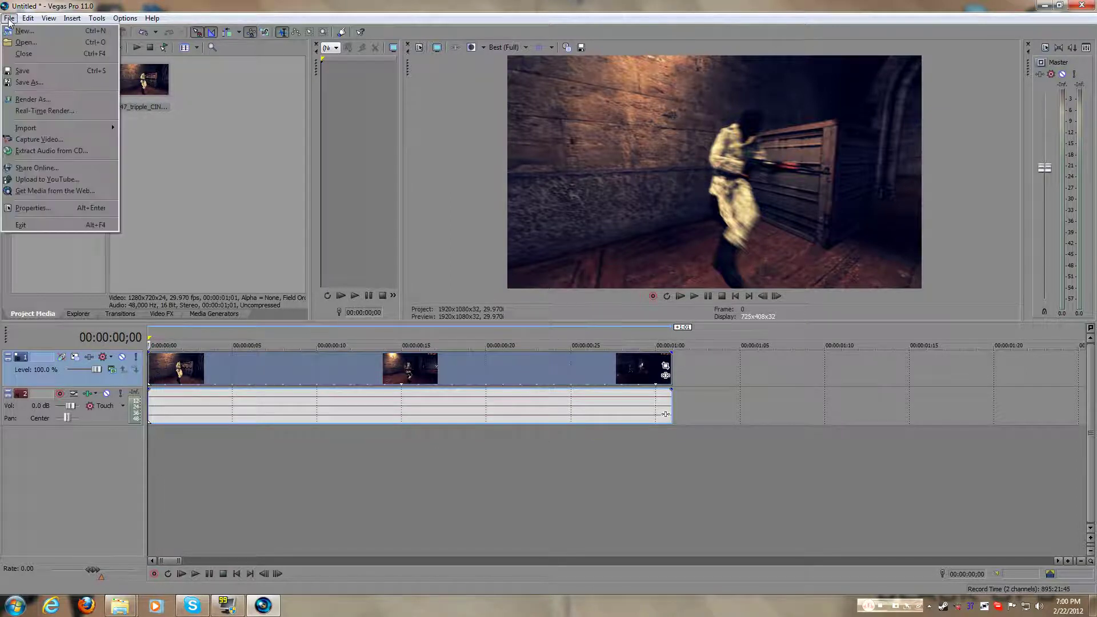
pyautogui.click(33, 99)
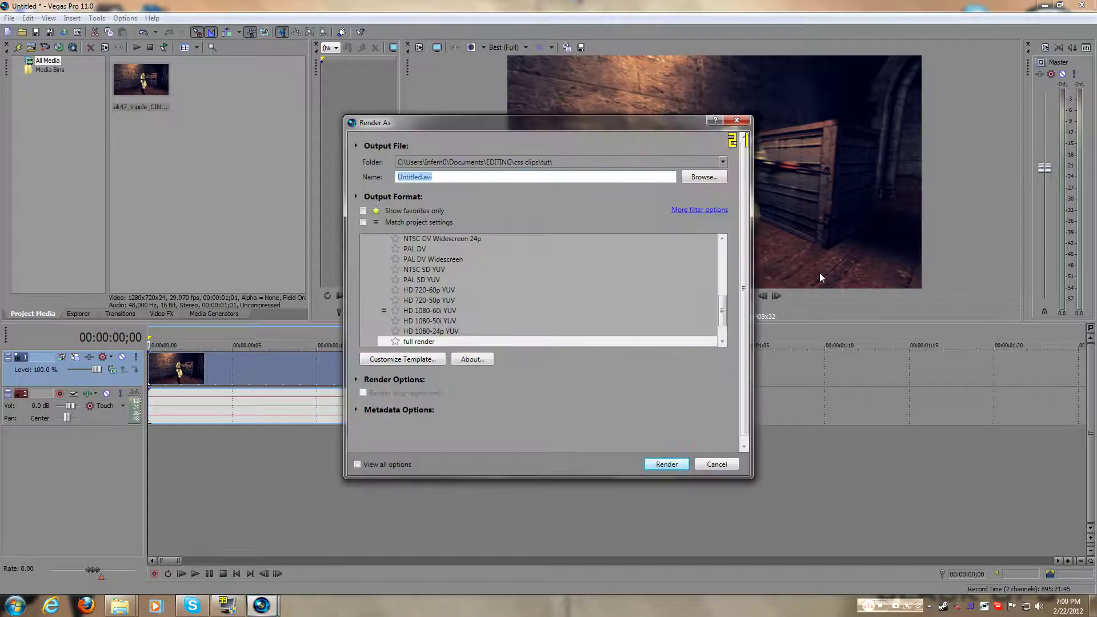
pyautogui.scroll(3, 723, 292)
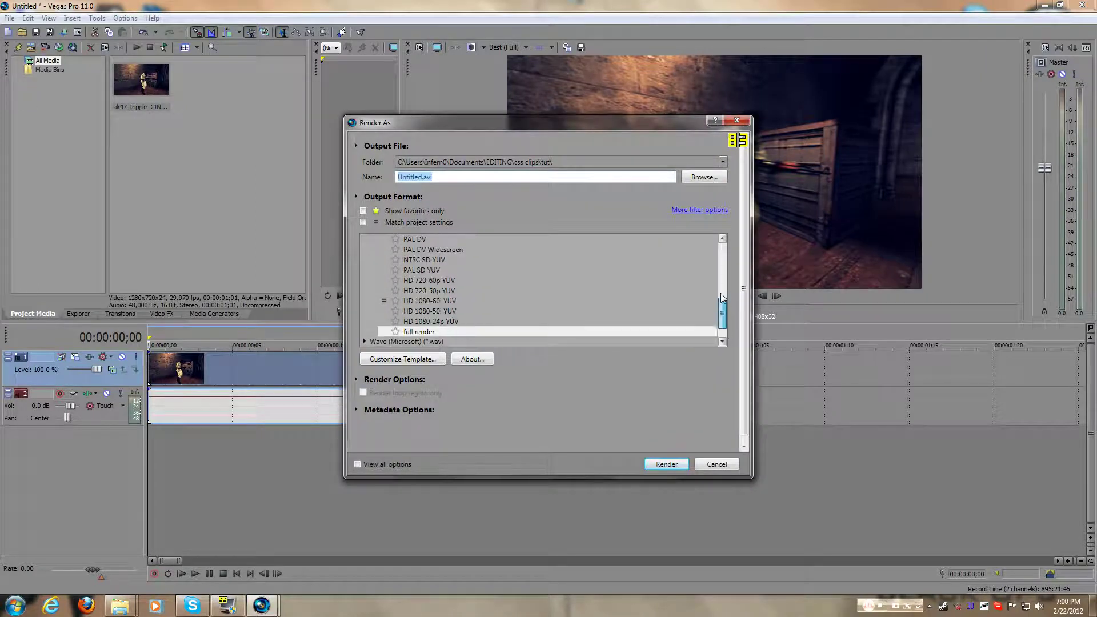
pyautogui.click(717, 464)
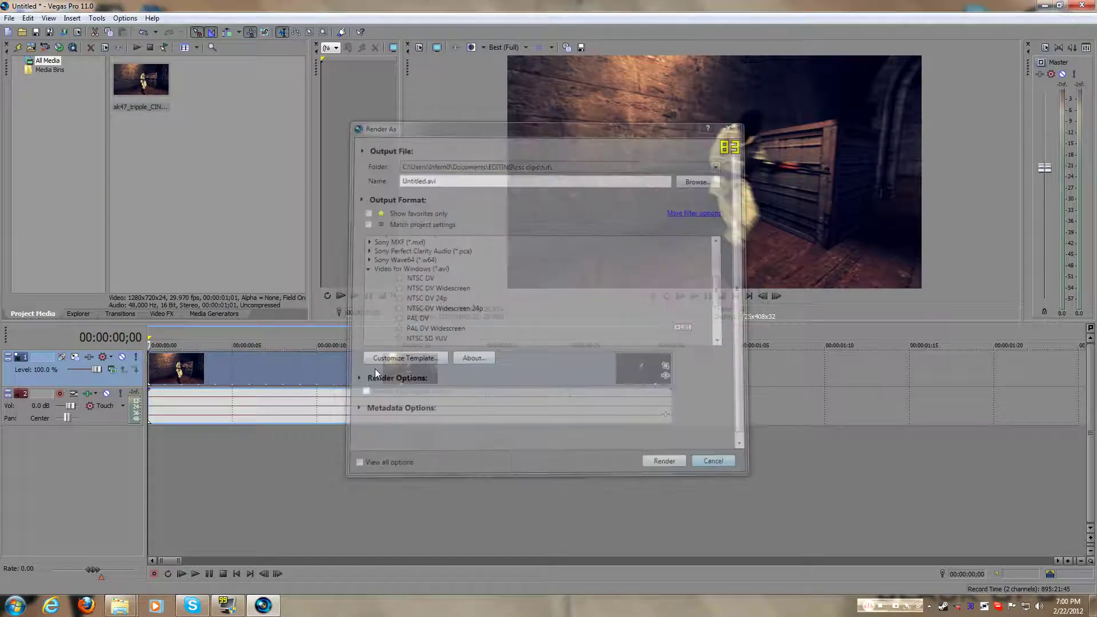
pyautogui.click(9, 18)
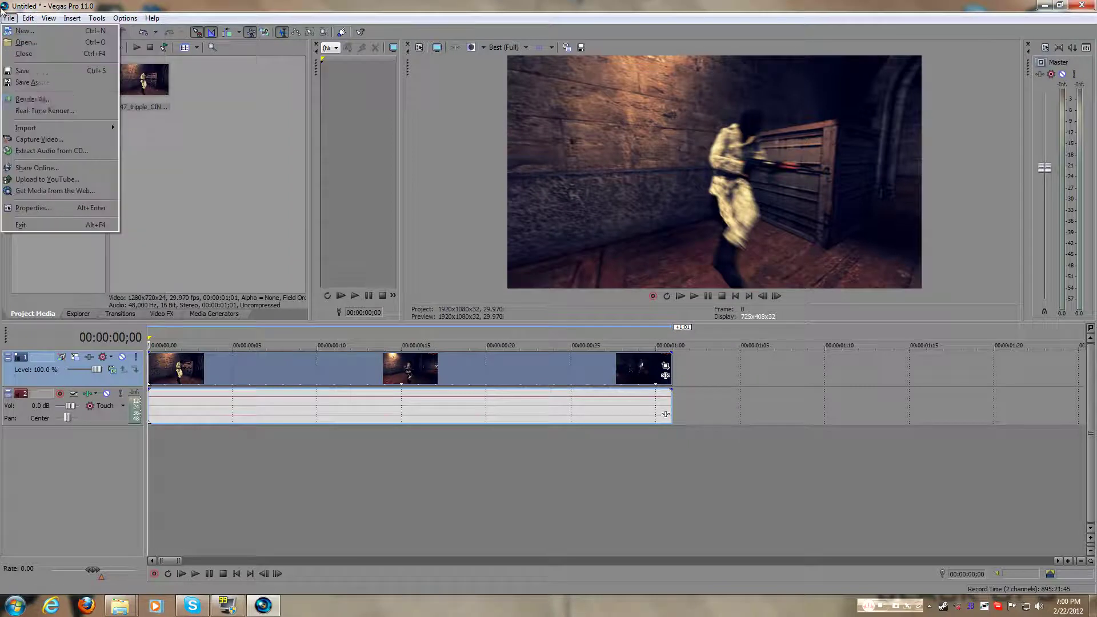
pyautogui.click(26, 99)
# Choose Video for Windows (*.avi) with the HD 720-60p YUV template and customize it
pyautogui.moveTo(724, 307); pyautogui.dragTo(738, 273)
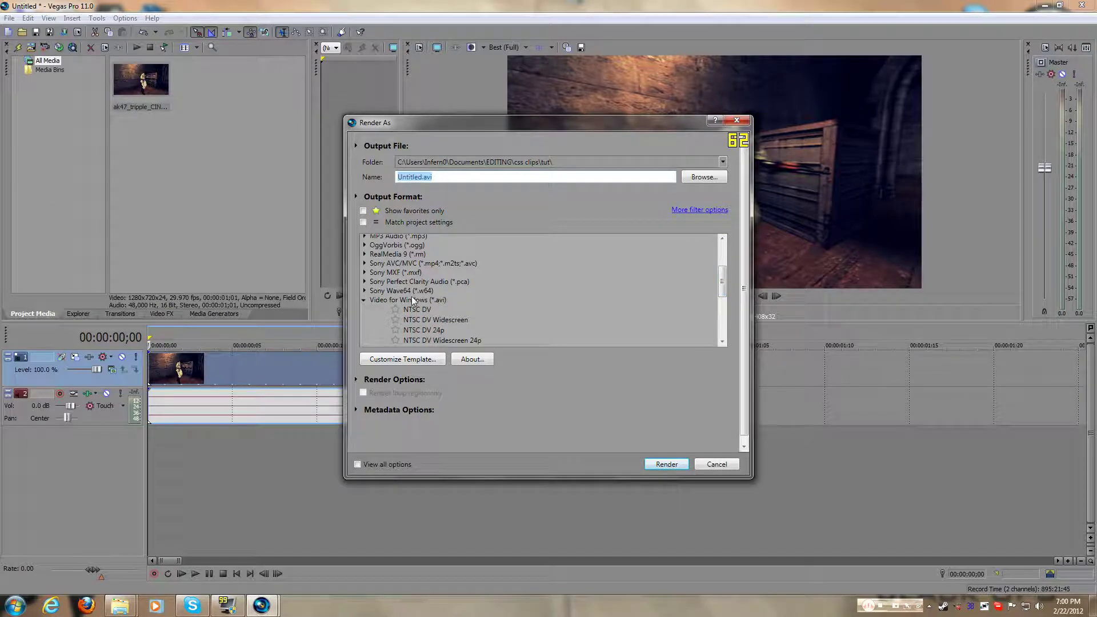
pyautogui.scroll(-1, 724, 272)
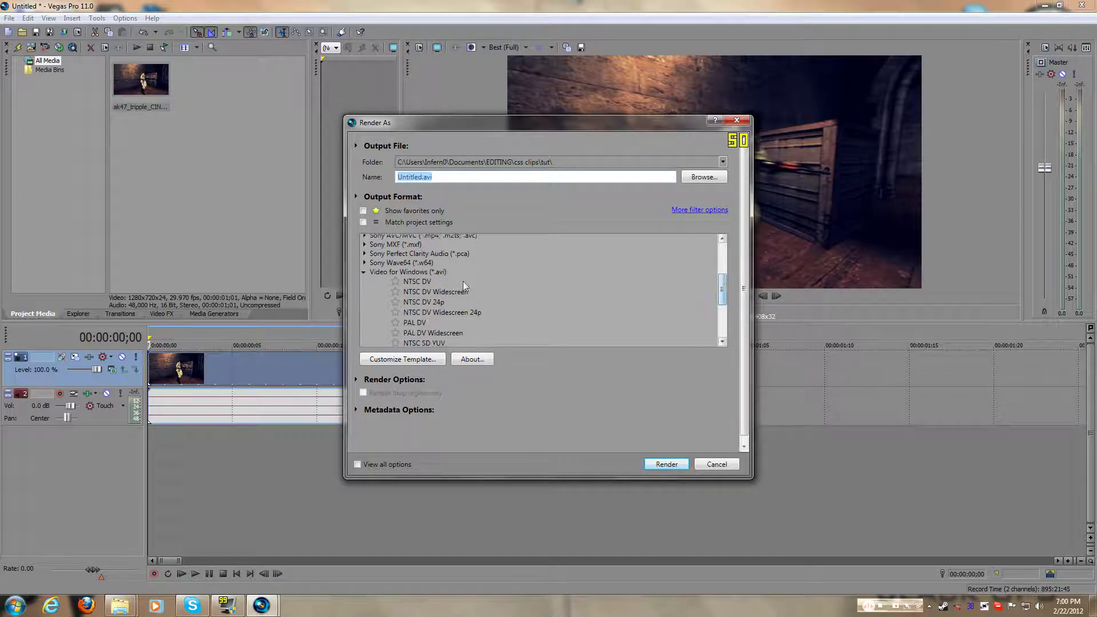
pyautogui.click(384, 272)
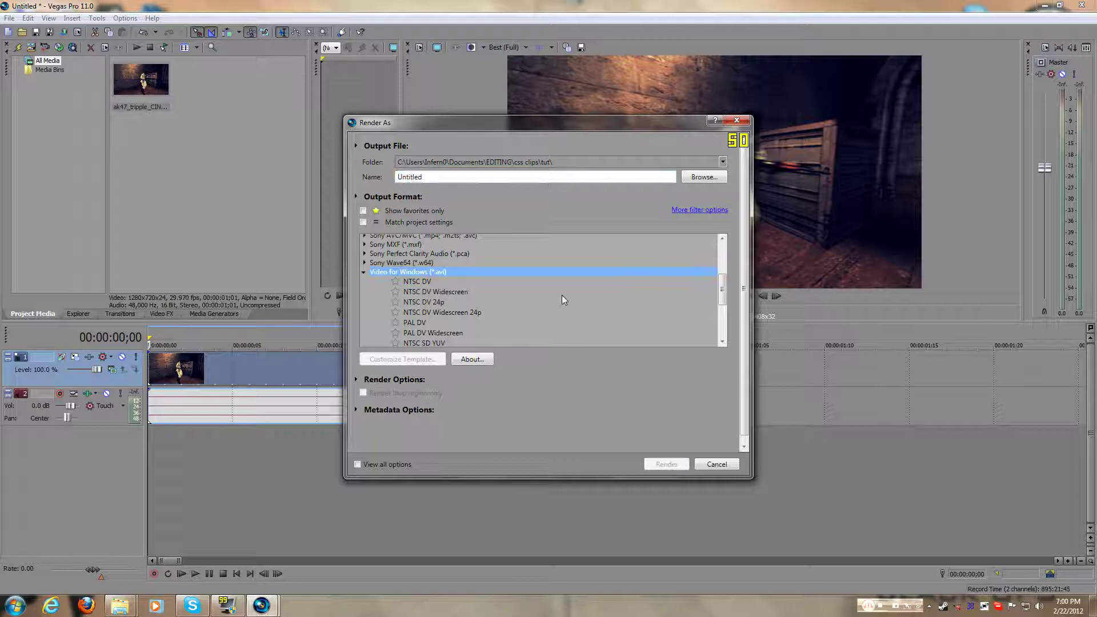
pyautogui.scroll(-3, 455, 289)
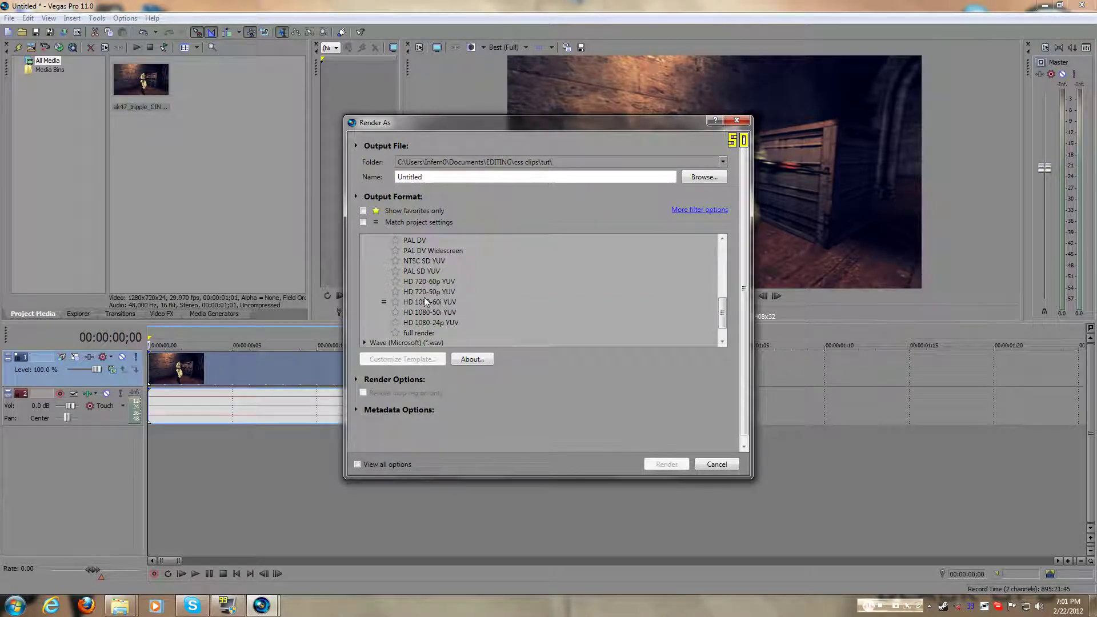
pyautogui.click(420, 283)
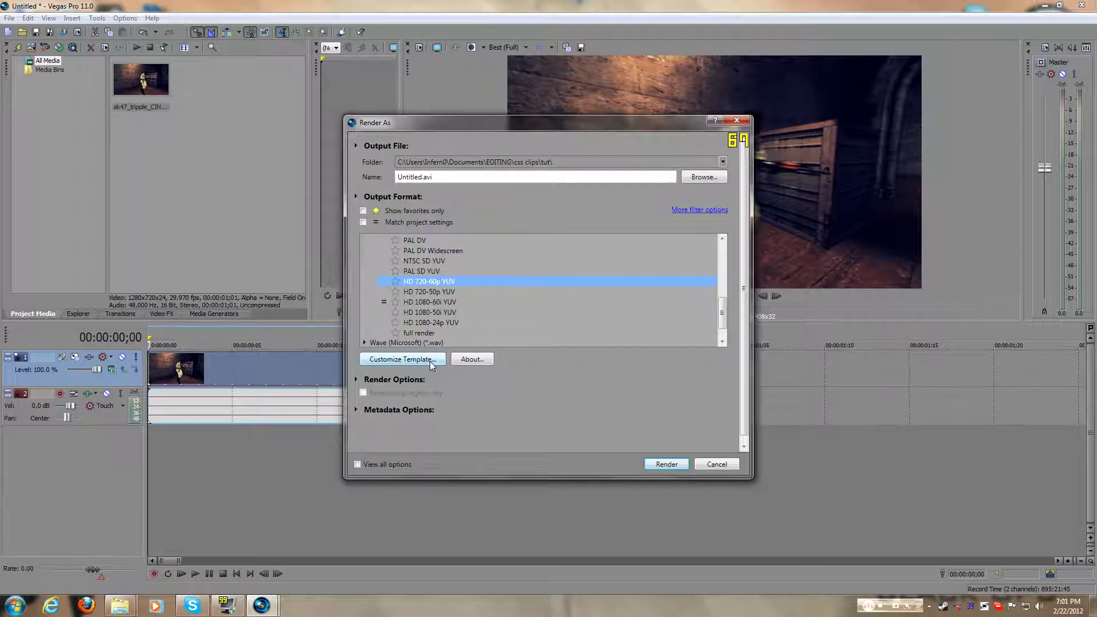
pyautogui.click(416, 333)
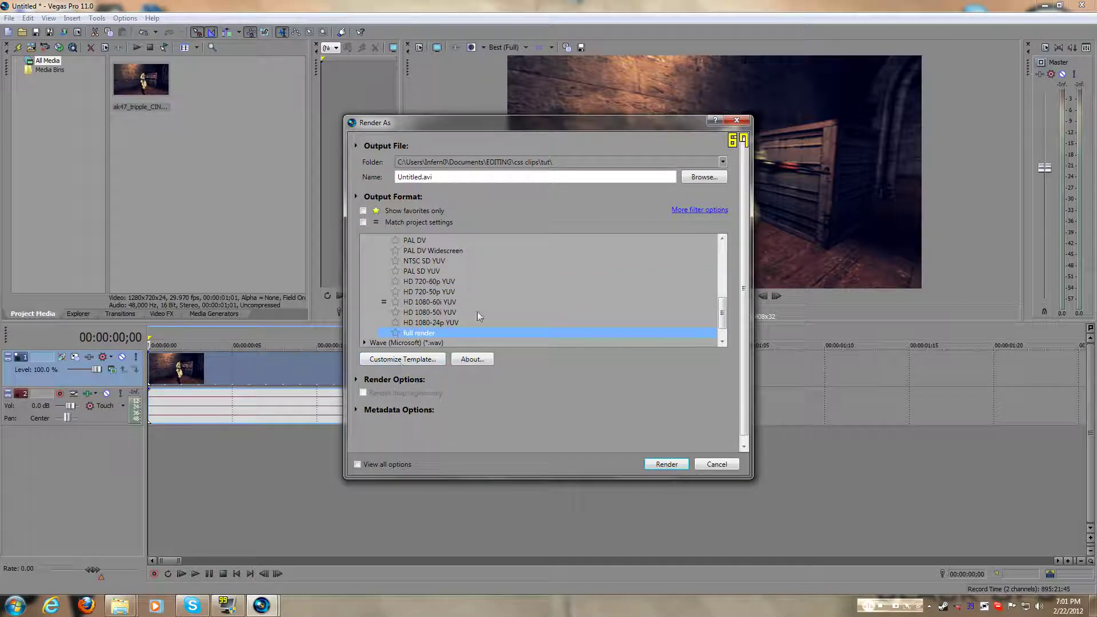
pyautogui.click(450, 282)
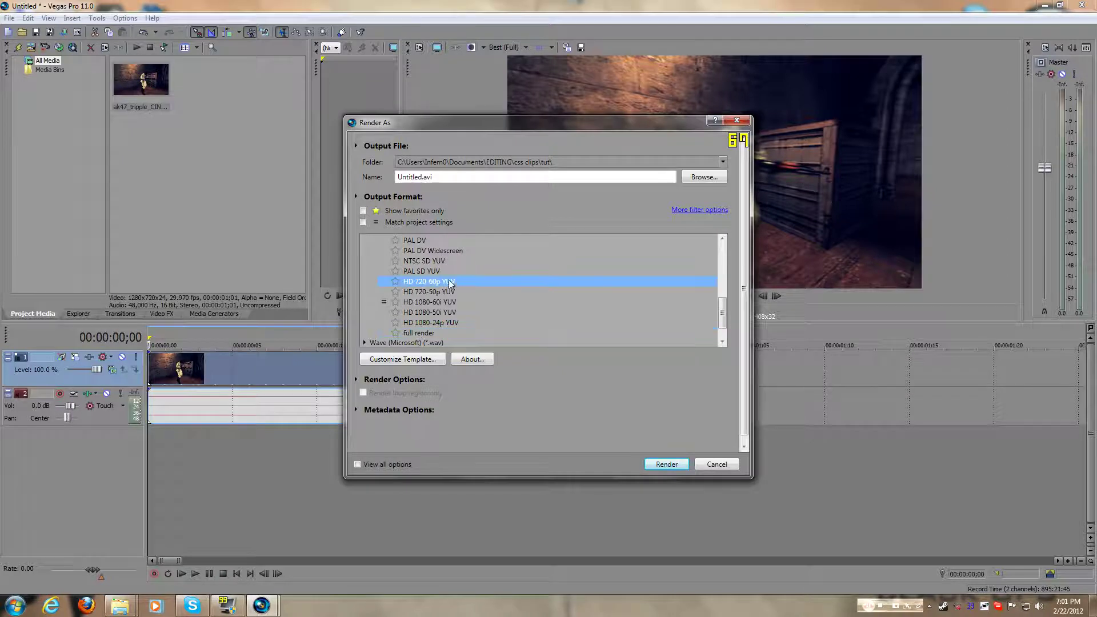
pyautogui.click(409, 359)
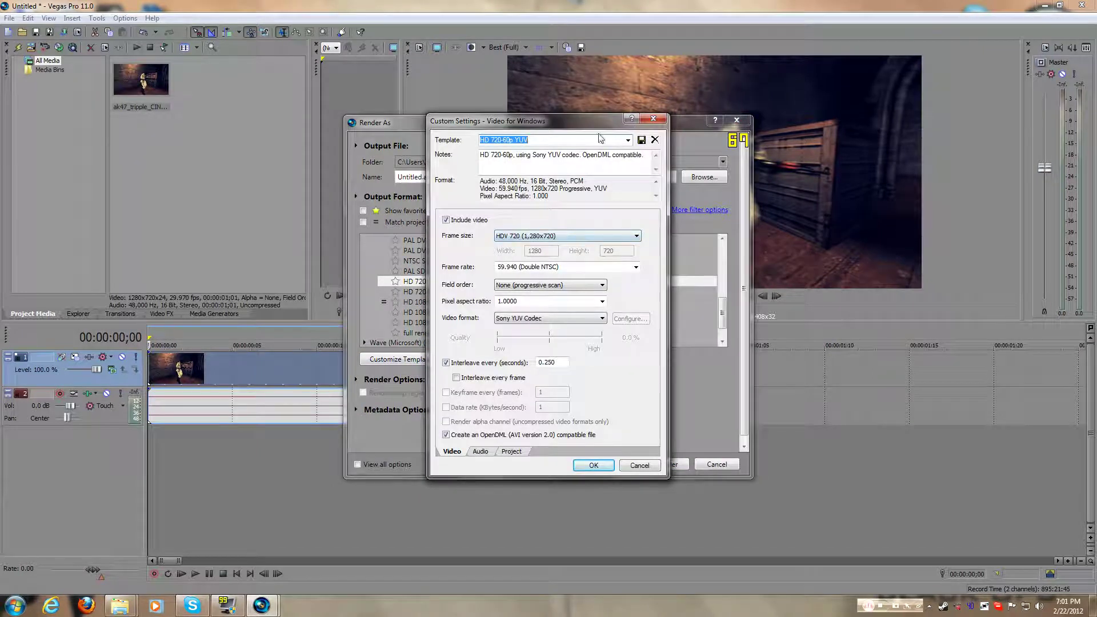
# Set the frame rate to 29.97, video format to Uncompressed, and keep progressive field order
pyautogui.moveTo(578, 127)
pyautogui.mouseDown()
pyautogui.moveTo(714, 125)
pyautogui.moveTo(592, 124)
pyautogui.mouseUp()
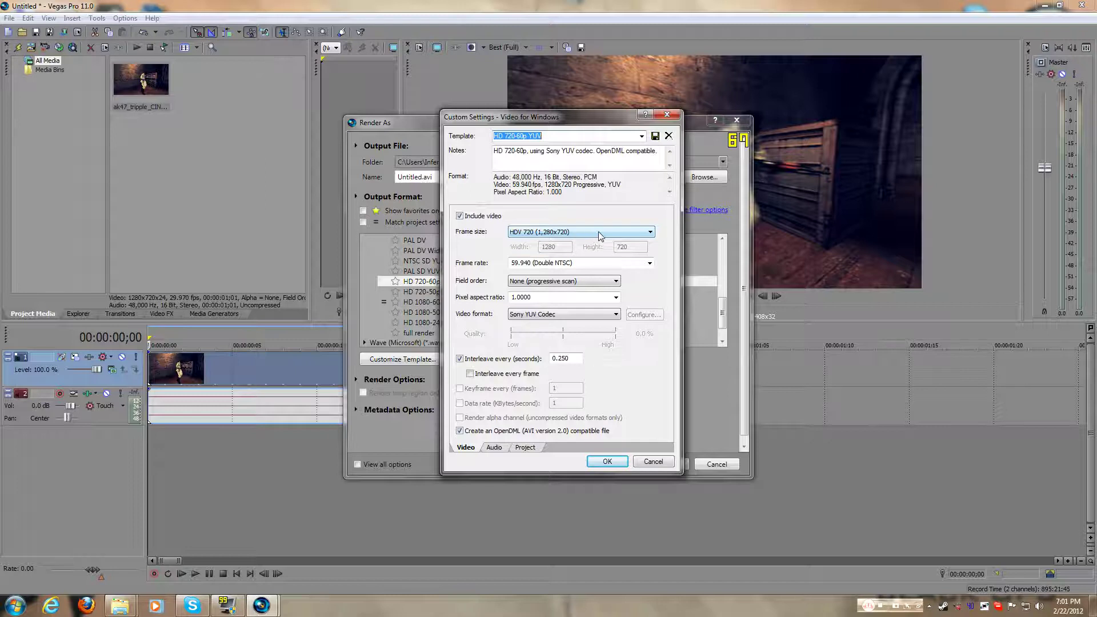
pyautogui.click(616, 262)
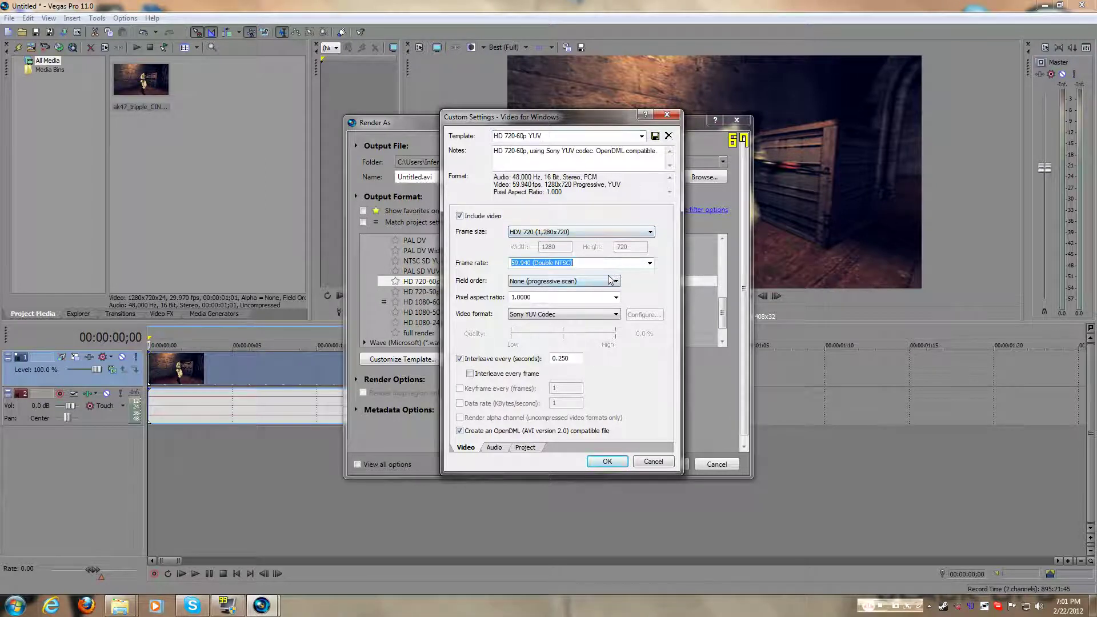
pyautogui.write('29.97')
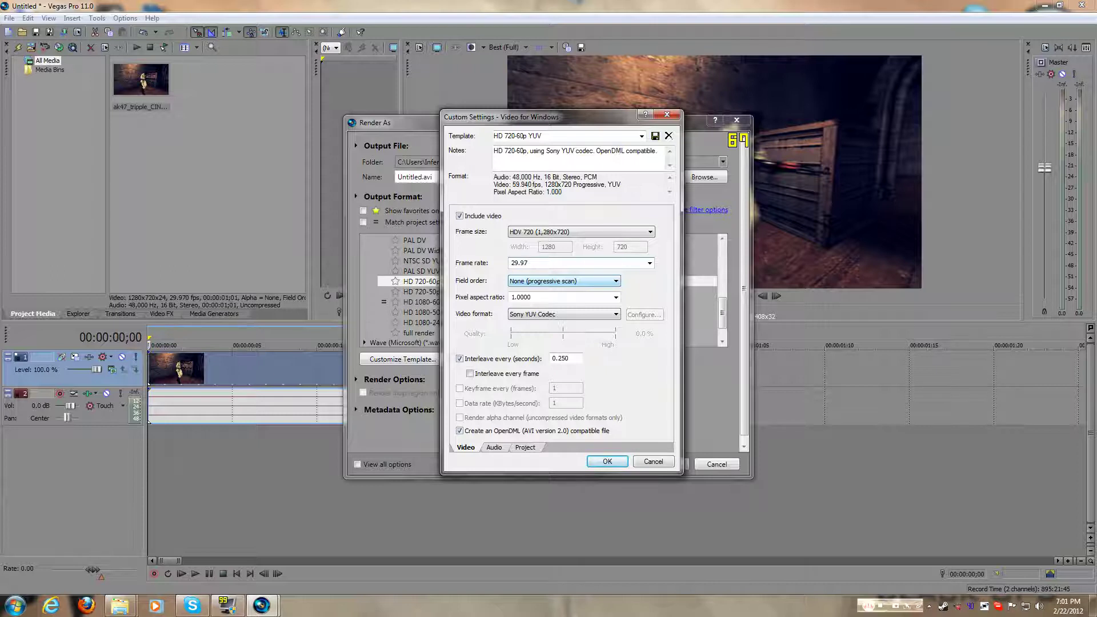
pyautogui.click(557, 315)
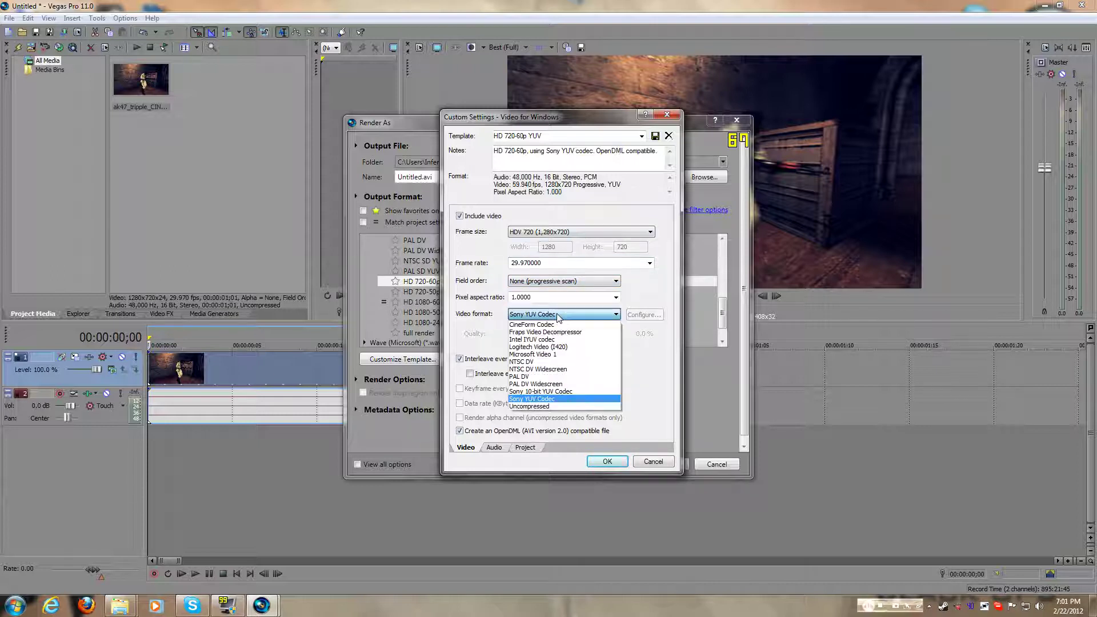
pyautogui.click(540, 406)
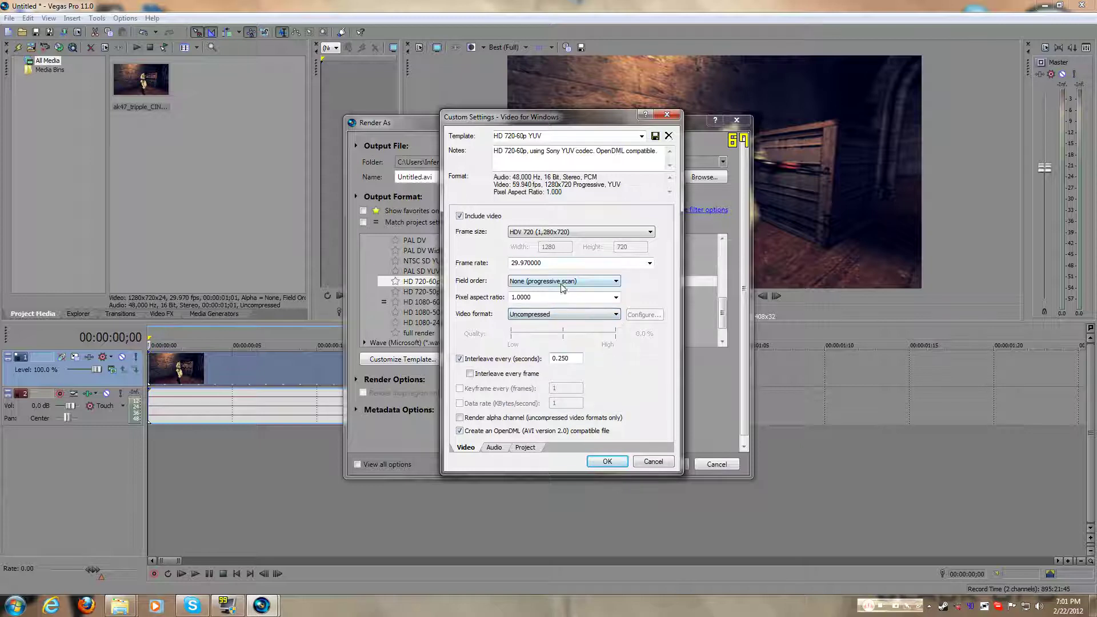
pyautogui.click(563, 287)
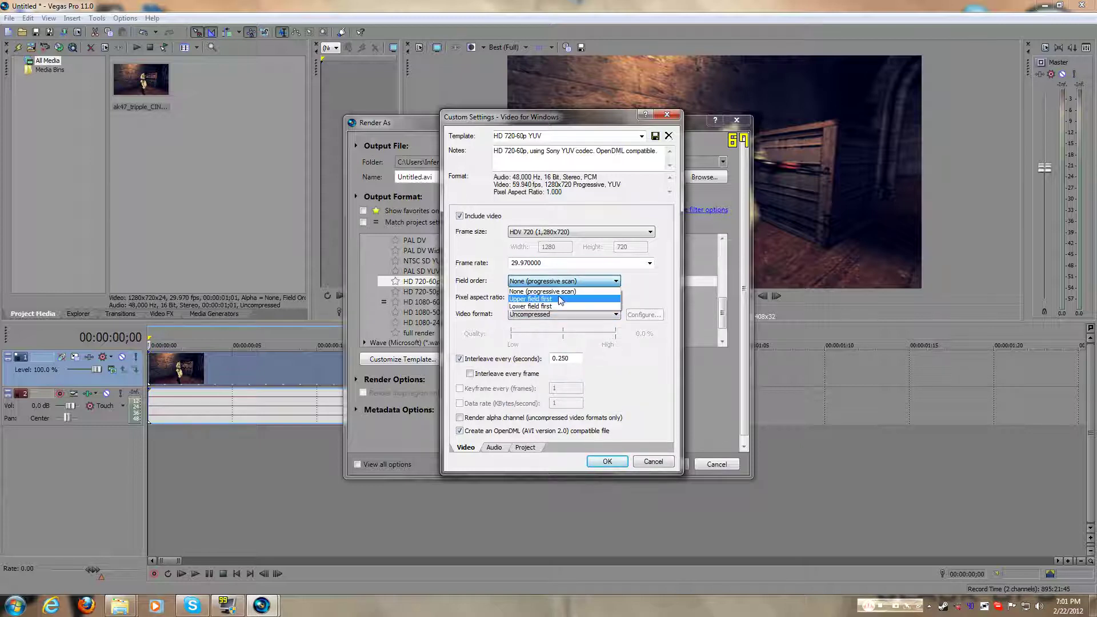
pyautogui.click(567, 281)
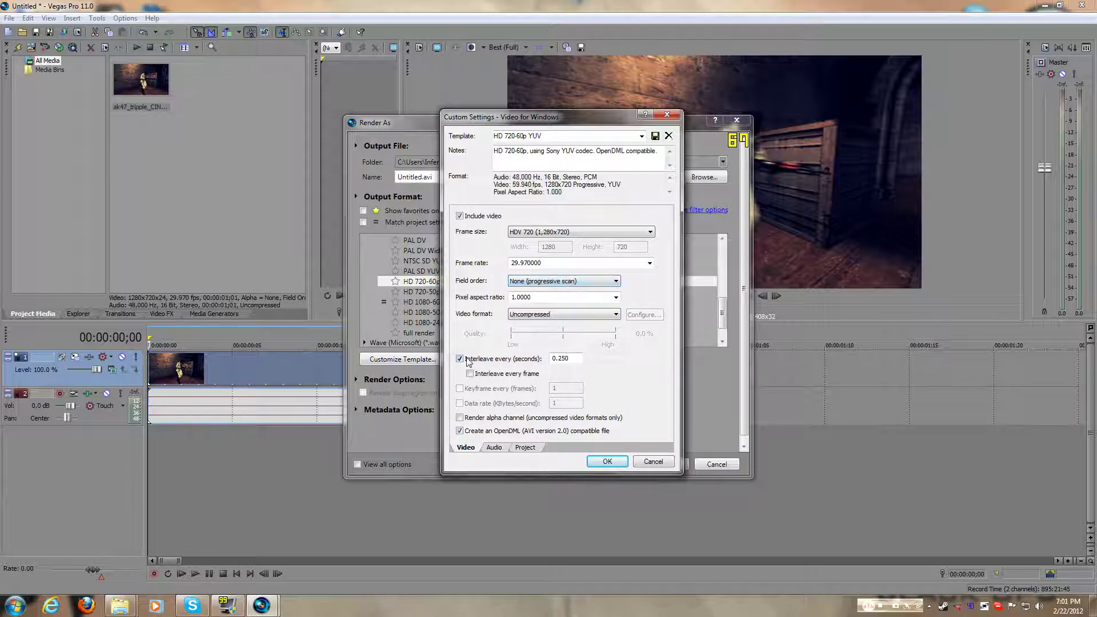
# Review the Project and Audio tabs, then cancel the custom template settings
pyautogui.click(516, 448)
pyautogui.click(503, 449)
pyautogui.click(478, 450)
pyautogui.click(653, 462)
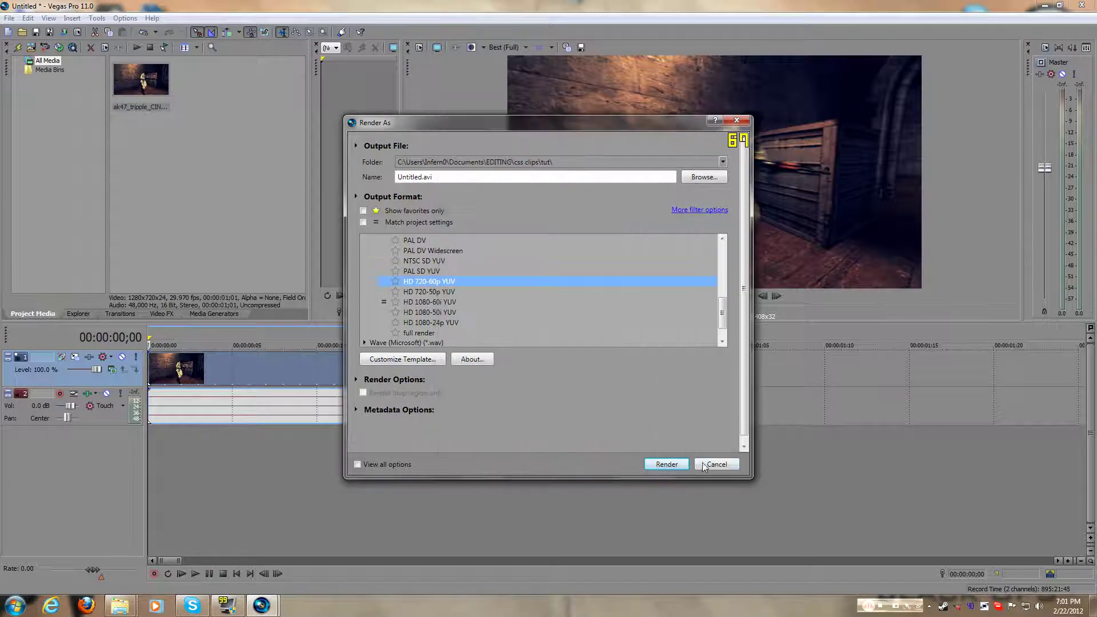
# Cancel Render As, then play and scrub the ak47_tripple_CIN clip on the timeline
pyautogui.click(718, 463)
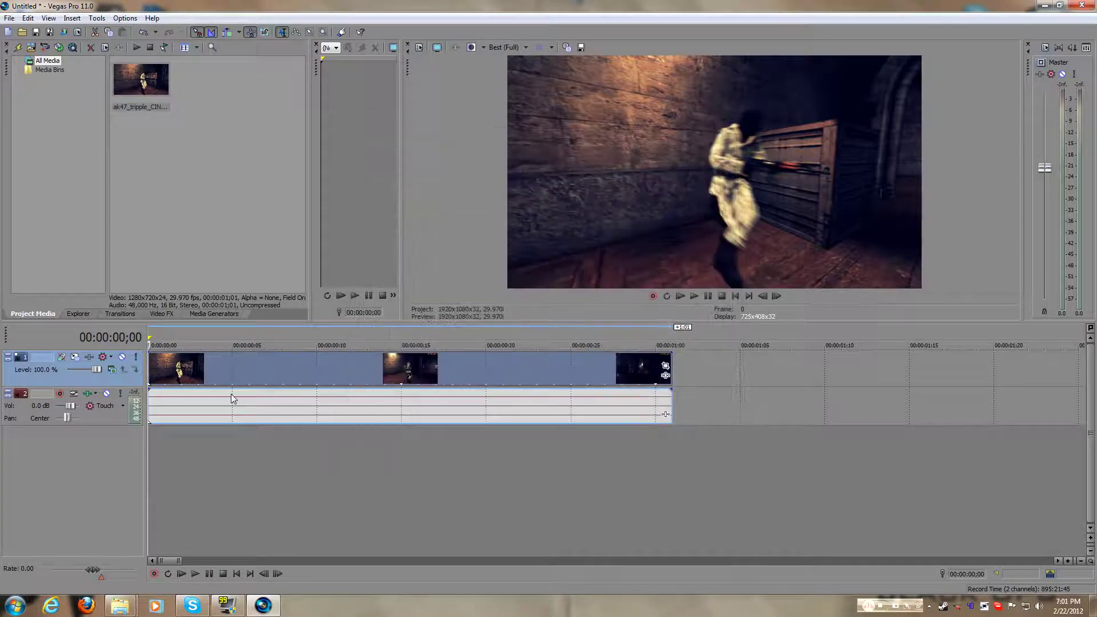
pyautogui.click(170, 365)
pyautogui.press('space')
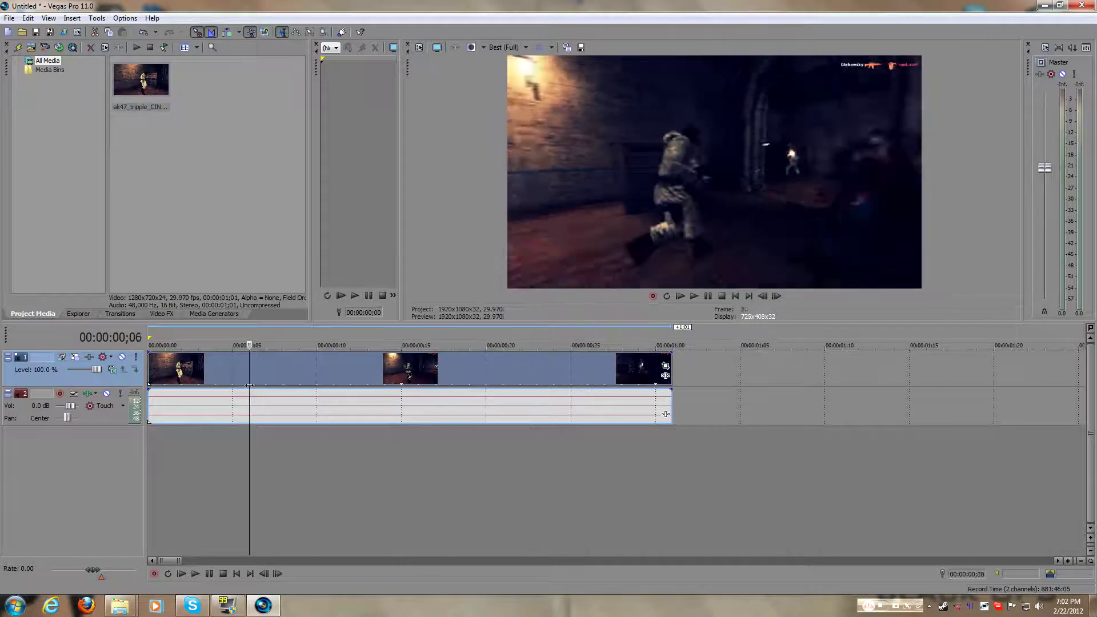
pyautogui.press('space')
pyautogui.click(9, 18)
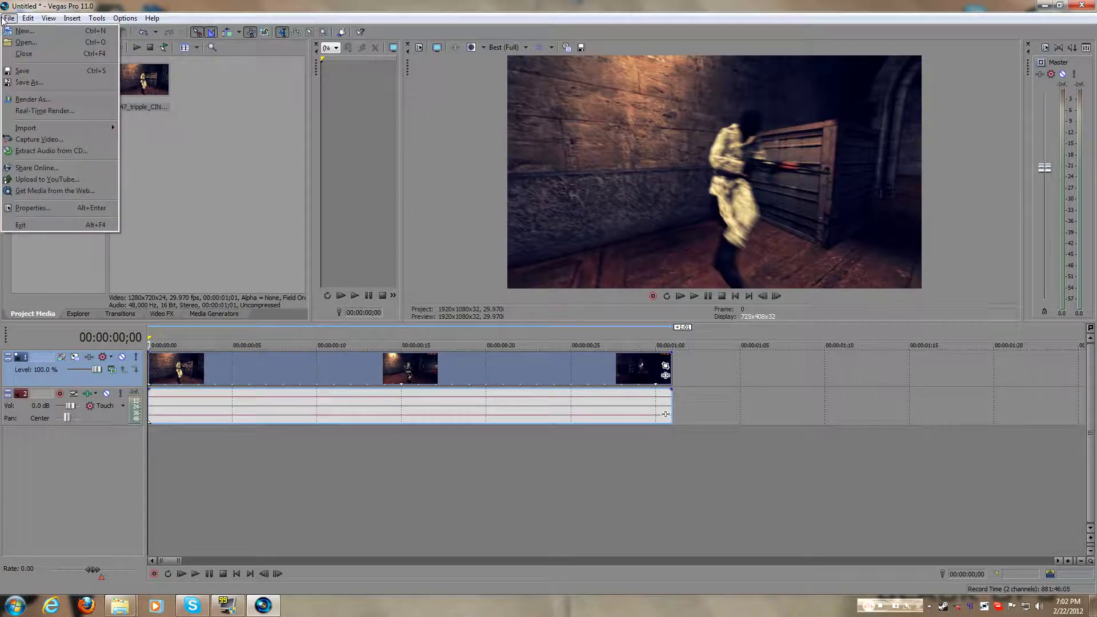
pyautogui.click(8, 18)
pyautogui.hotkey('alt', 'f')
pyautogui.click(147, 362)
pyautogui.moveTo(165, 371); pyautogui.dragTo(333, 371)
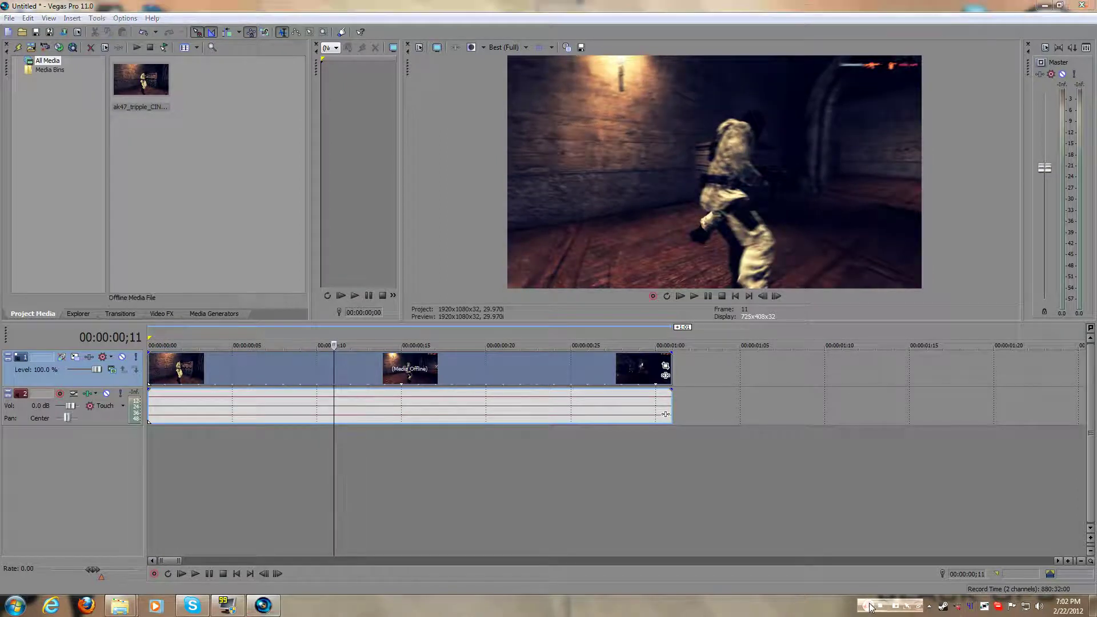
pyautogui.hotkey('ctrl', 'Home')
pyautogui.press('space')
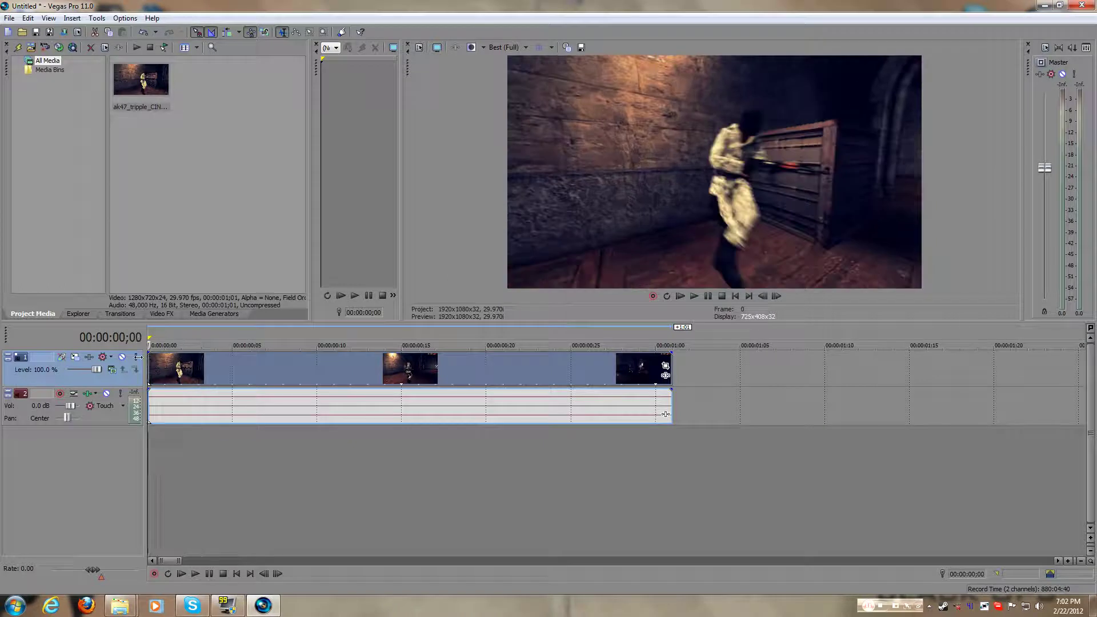
# Turn off resampling on the ak47_tripple_CIN clip via its Switches menu and return to the first frame
pyautogui.rightClick(248, 365)
pyautogui.click(231, 369)
pyautogui.rightClick(211, 361)
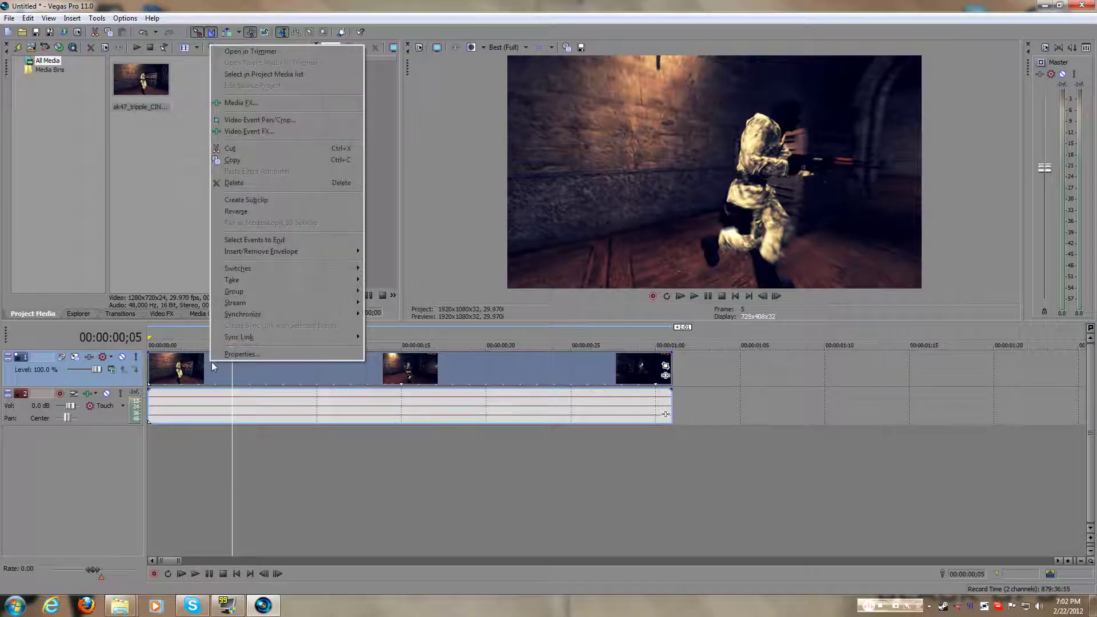
pyautogui.moveTo(288, 266)
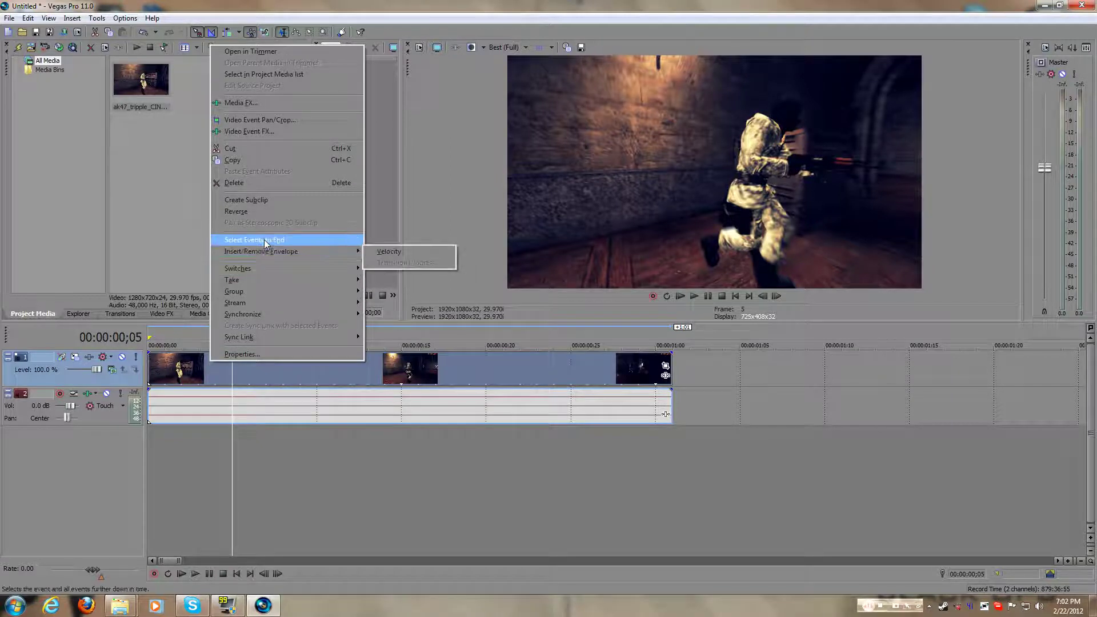
pyautogui.moveTo(275, 272)
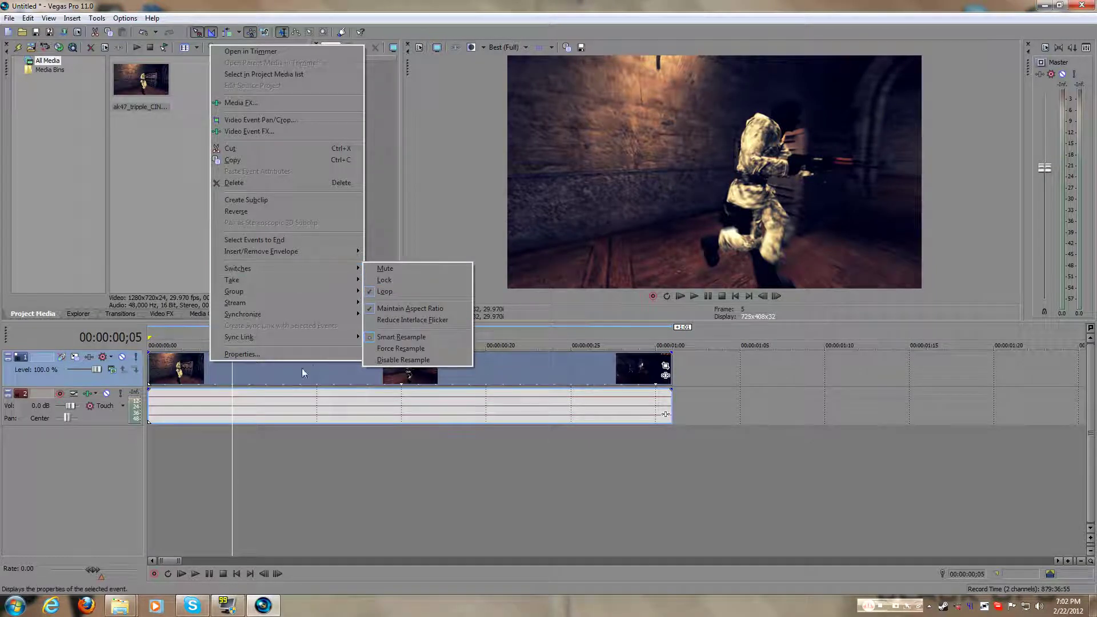
pyautogui.click(180, 368)
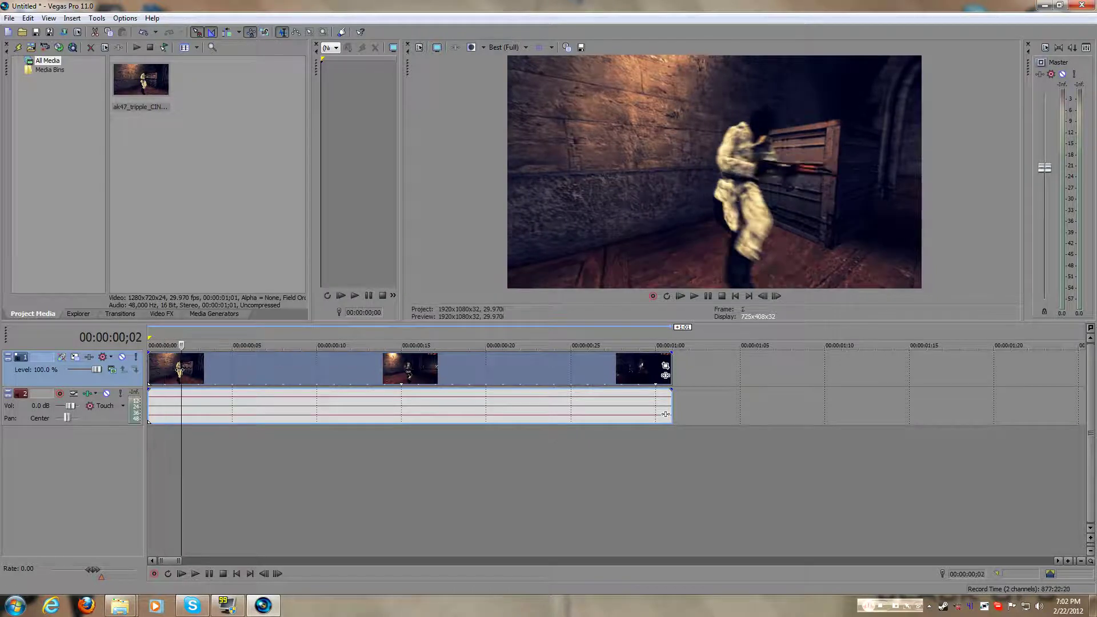
pyautogui.rightClick(243, 362)
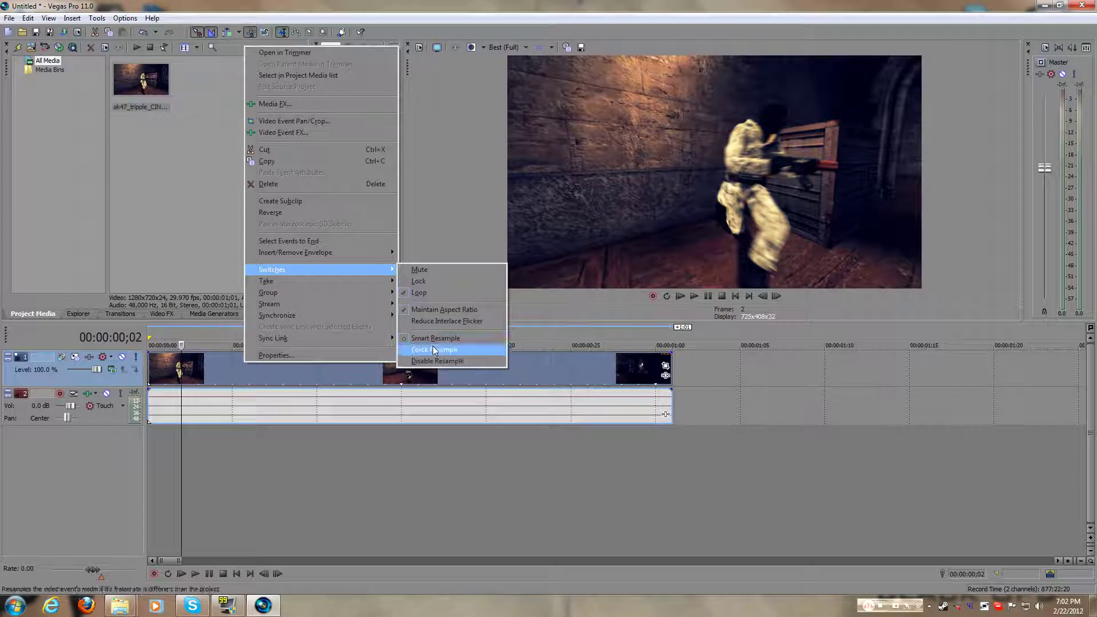
pyautogui.click(438, 357)
pyautogui.click(166, 369)
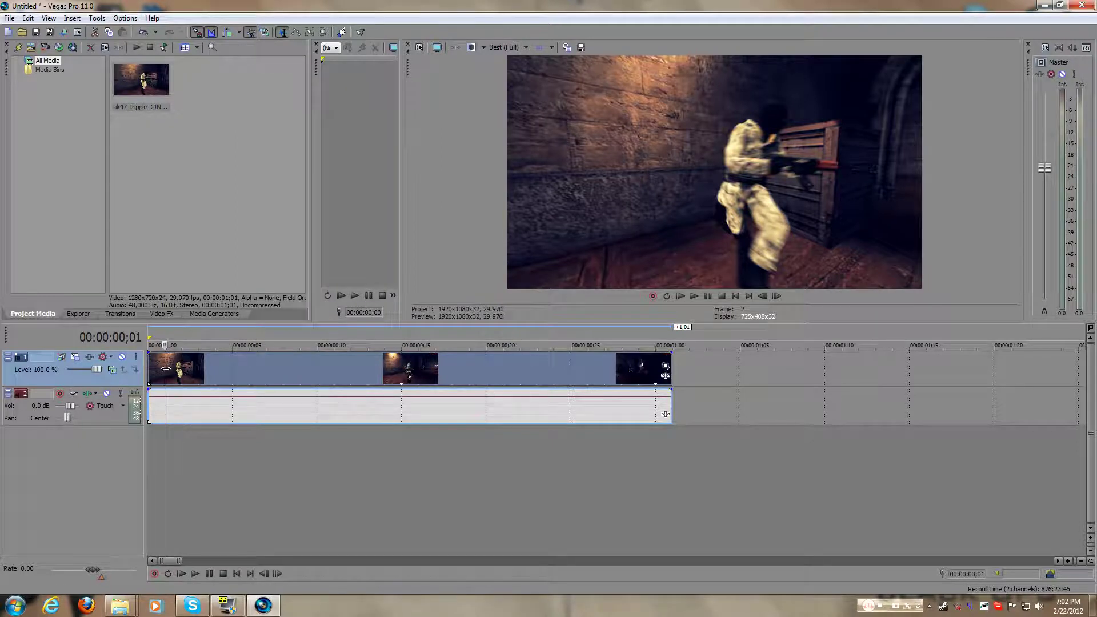
# Preview the clip, then render it with the 'full render' template to Untitled.avi in the tut folder
pyautogui.click(694, 297)
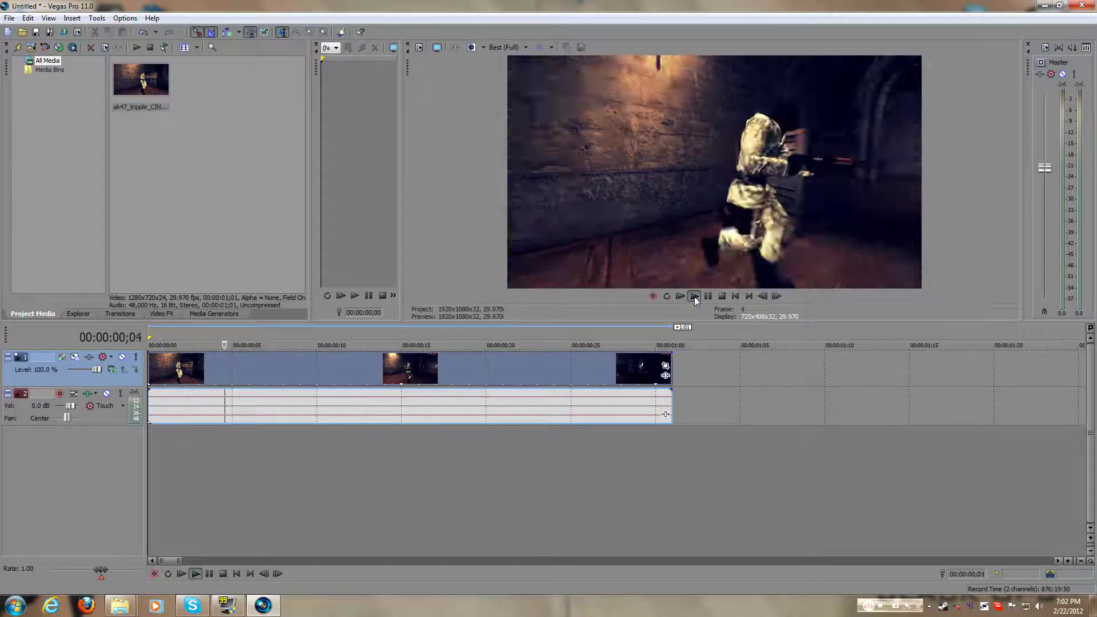
pyautogui.click(703, 297)
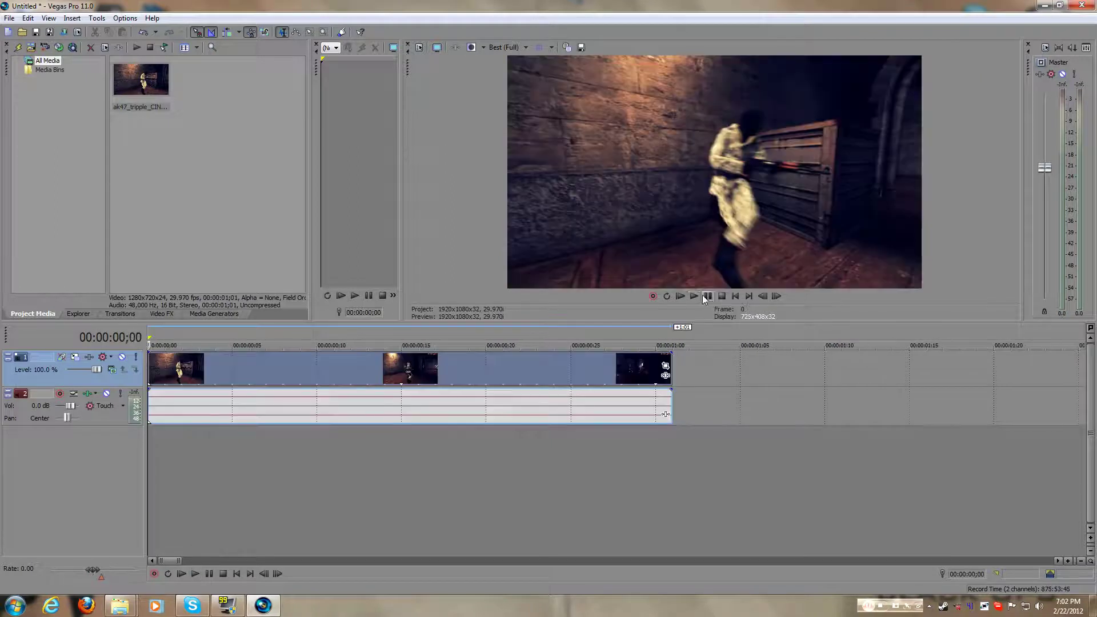
pyautogui.click(9, 18)
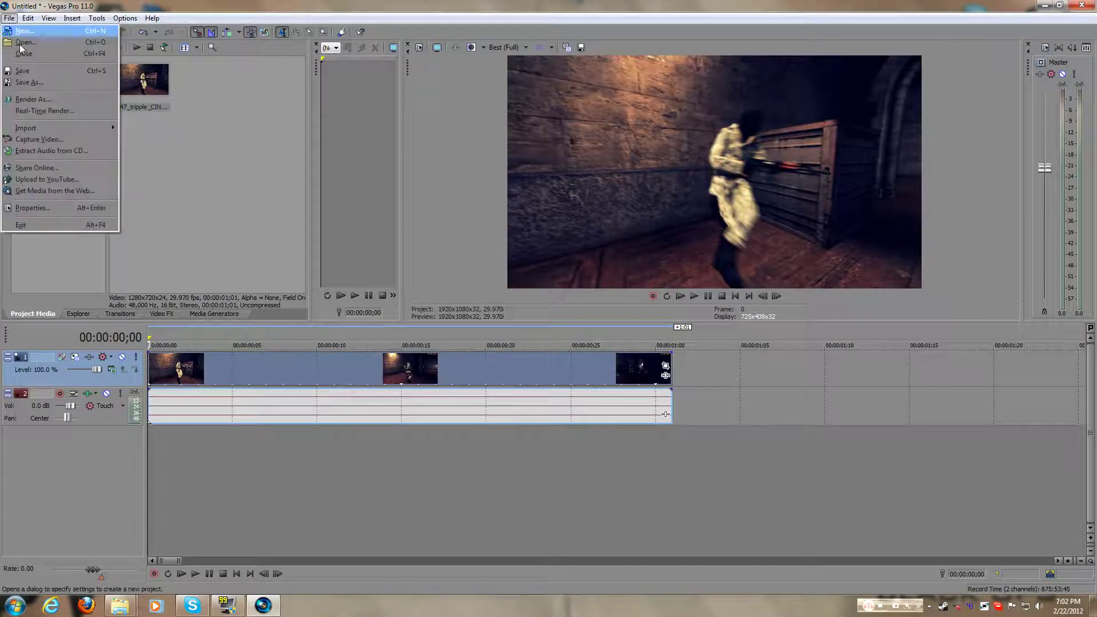
pyautogui.click(40, 101)
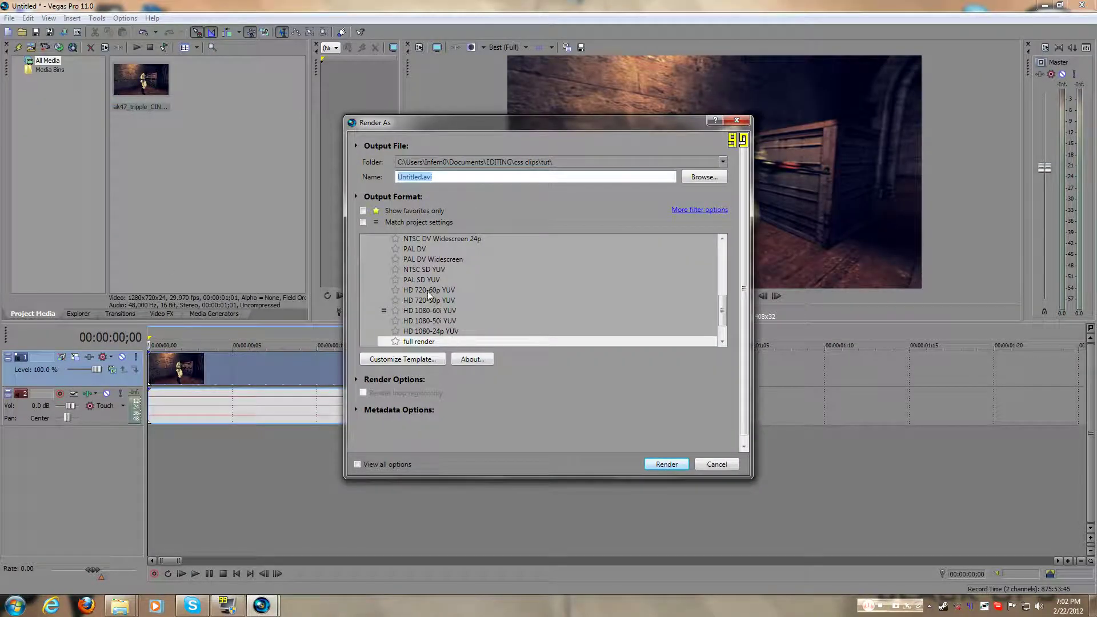
pyautogui.click(428, 290)
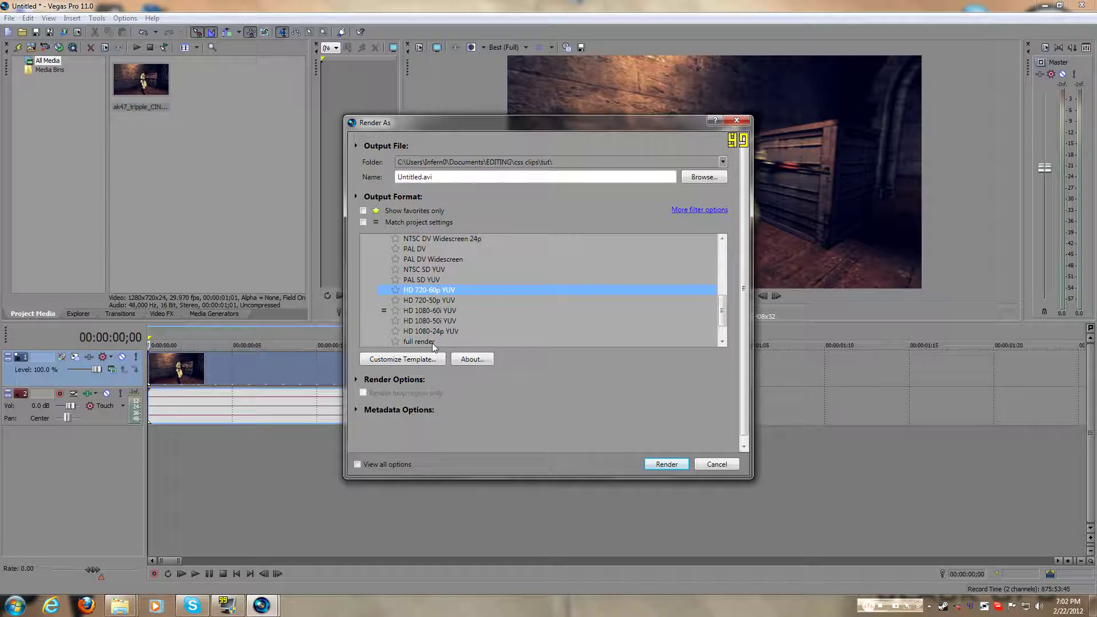
pyautogui.click(413, 342)
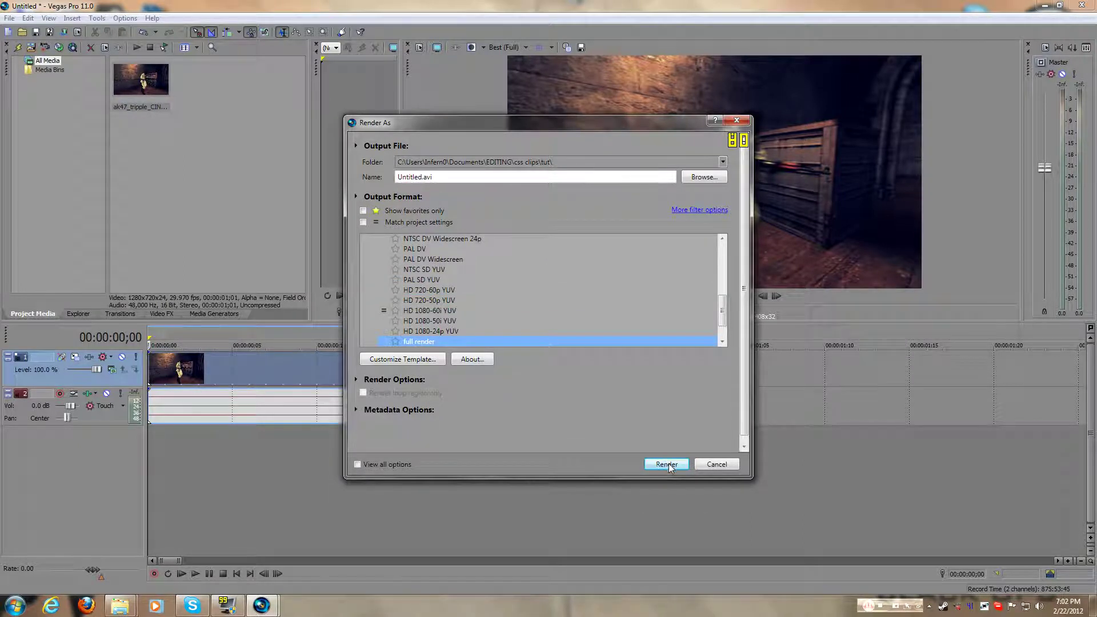
pyautogui.click(703, 176)
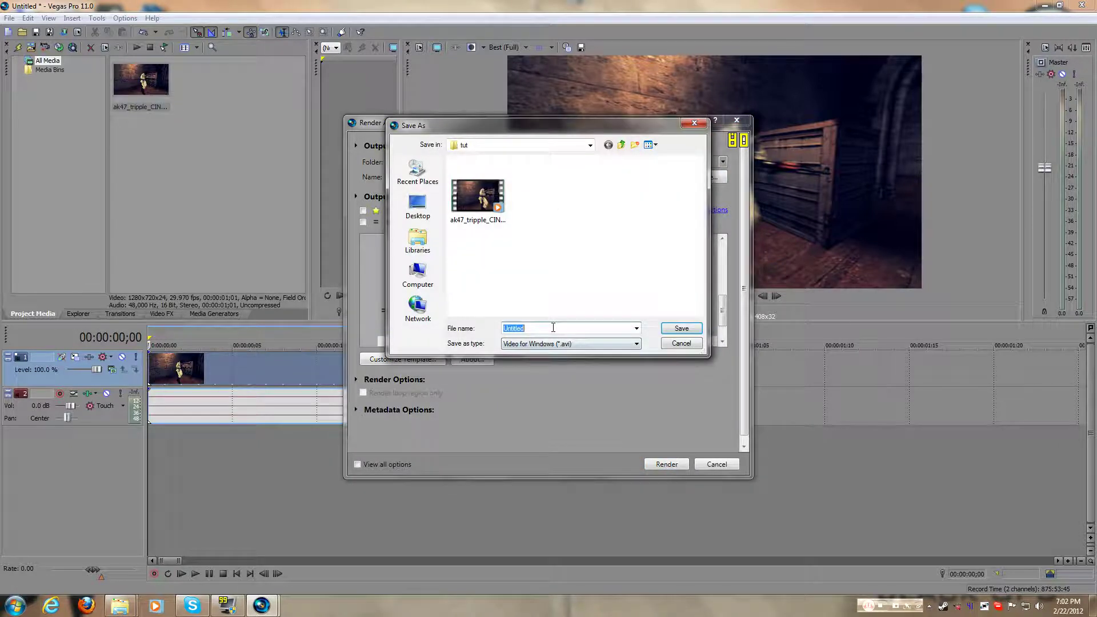
pyautogui.click(696, 327)
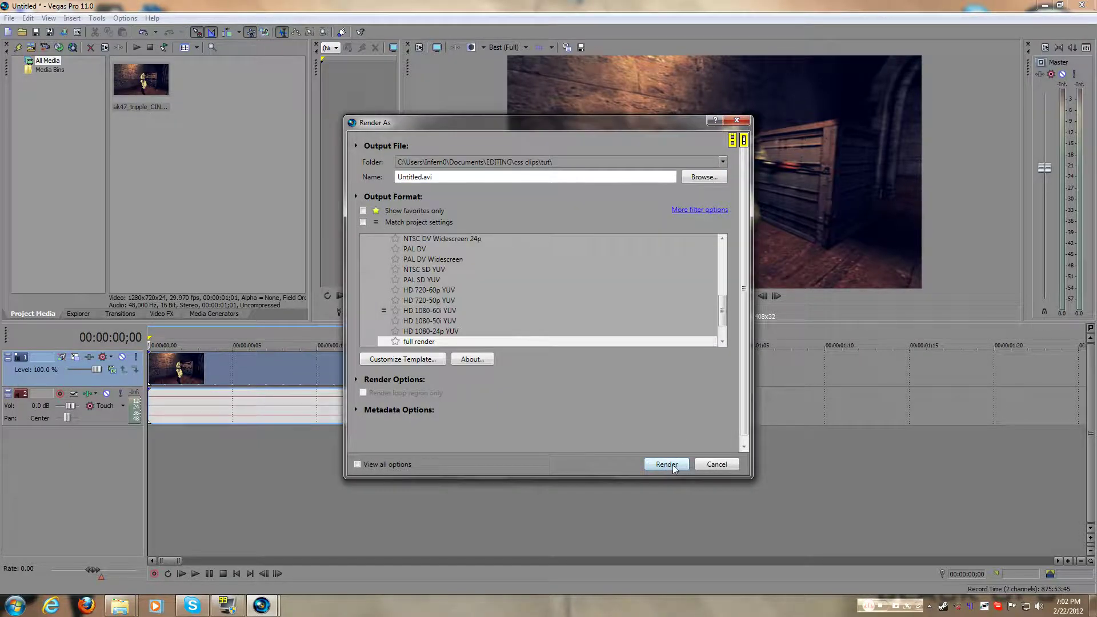
pyautogui.click(666, 463)
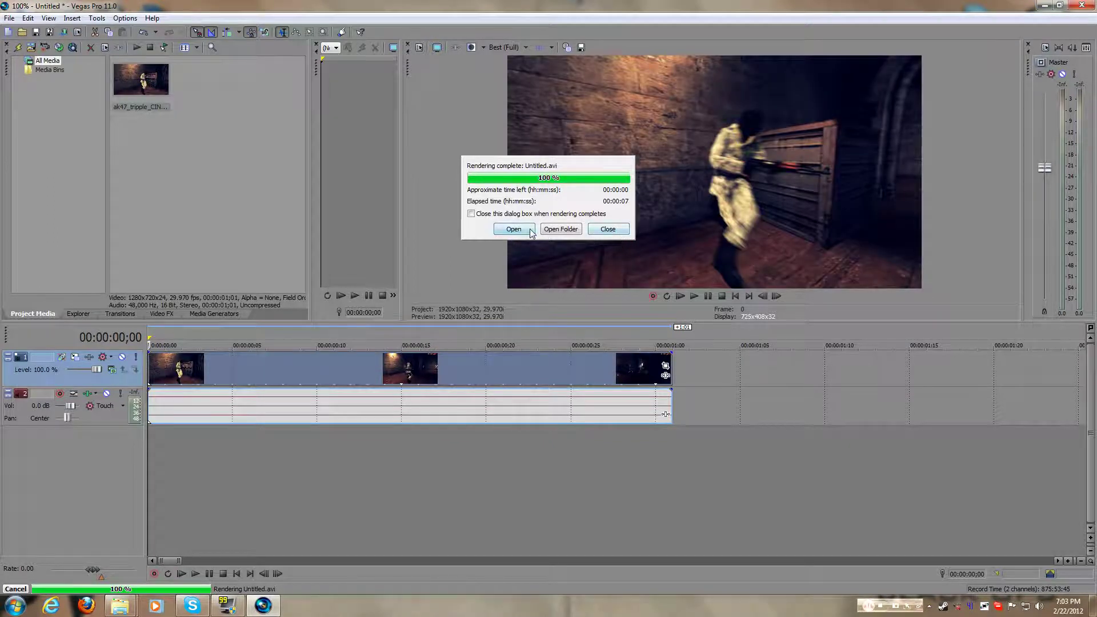
# Play the finished Untitled render, then close Vegas Pro without saving the project
pyautogui.click(529, 228)
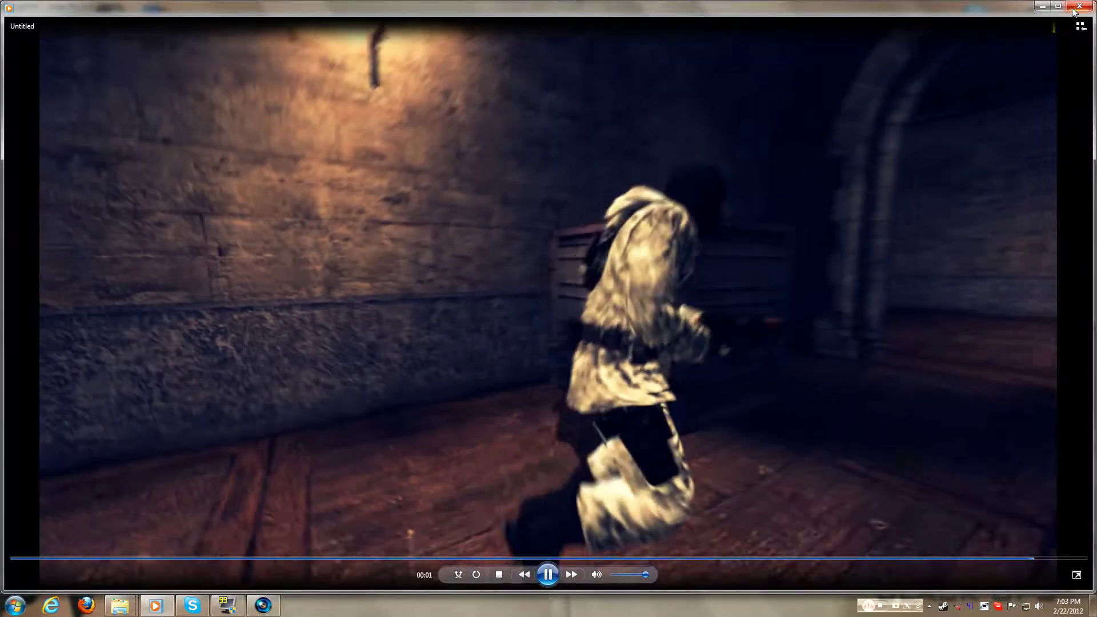
pyautogui.click(1076, 7)
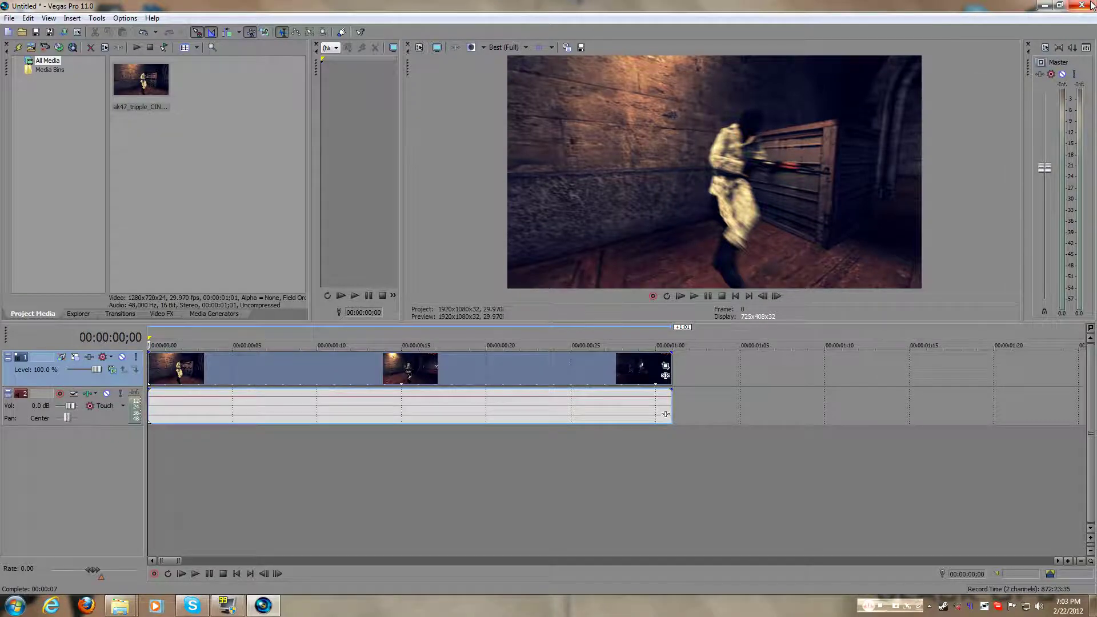
pyautogui.click(1090, 4)
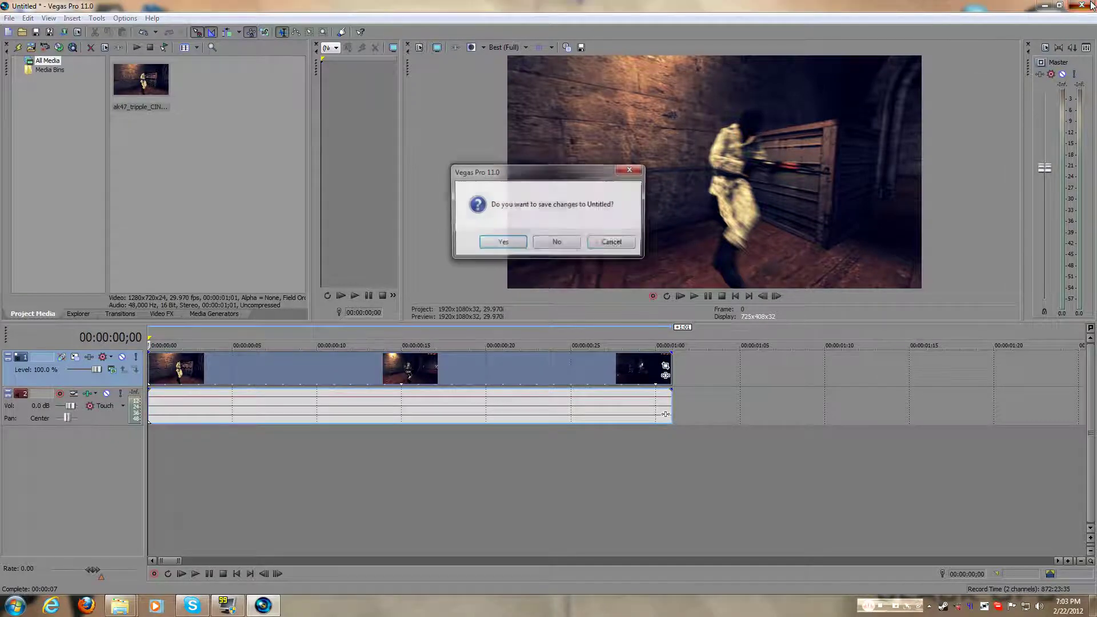
pyautogui.click(573, 247)
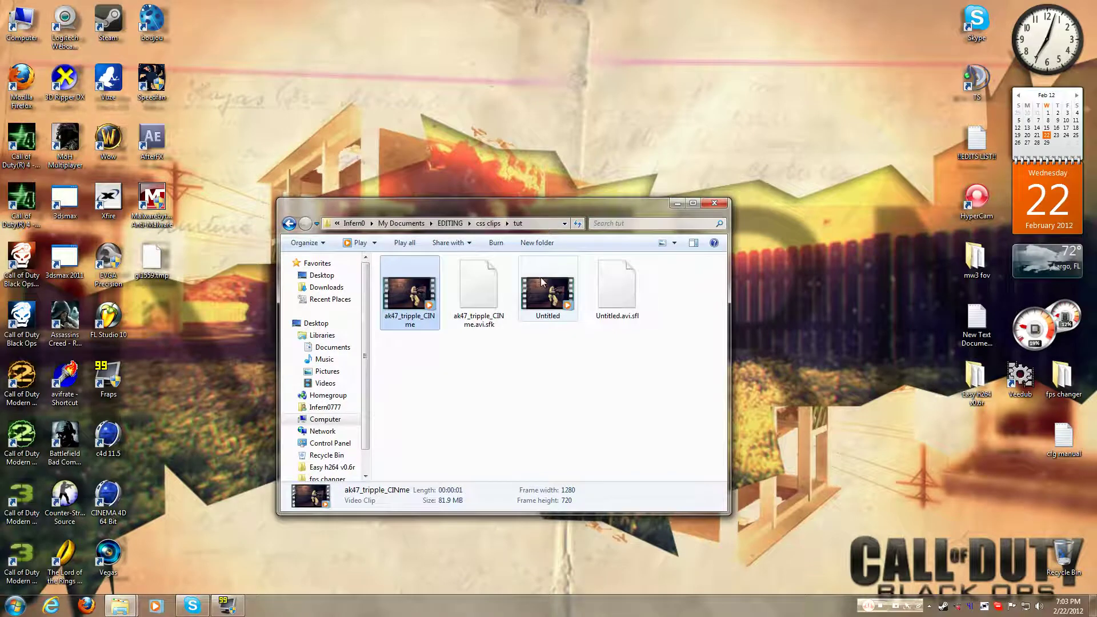
# Compare the Untitled render's 184 MB 1080p details against the original ak47 clip
pyautogui.click(543, 283)
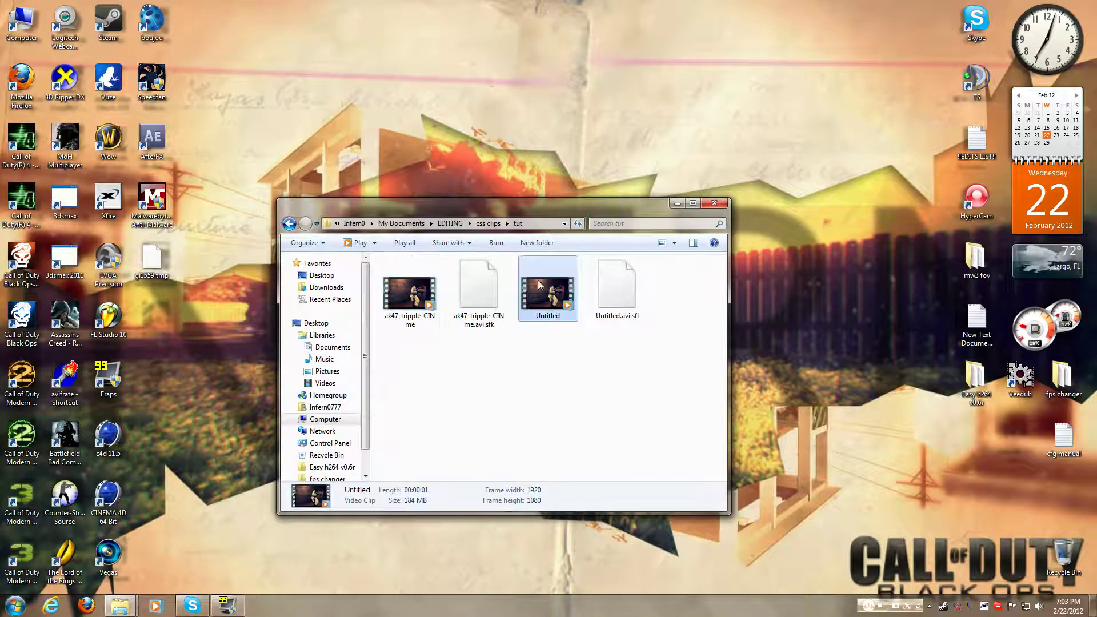
pyautogui.click(407, 289)
pyautogui.click(547, 288)
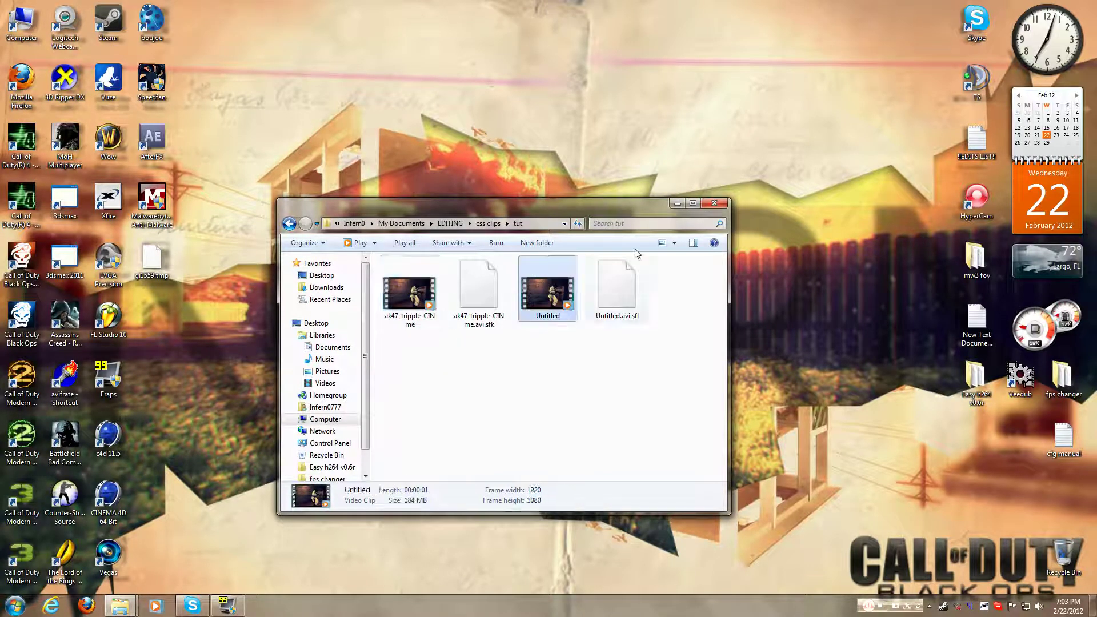
pyautogui.click(414, 311)
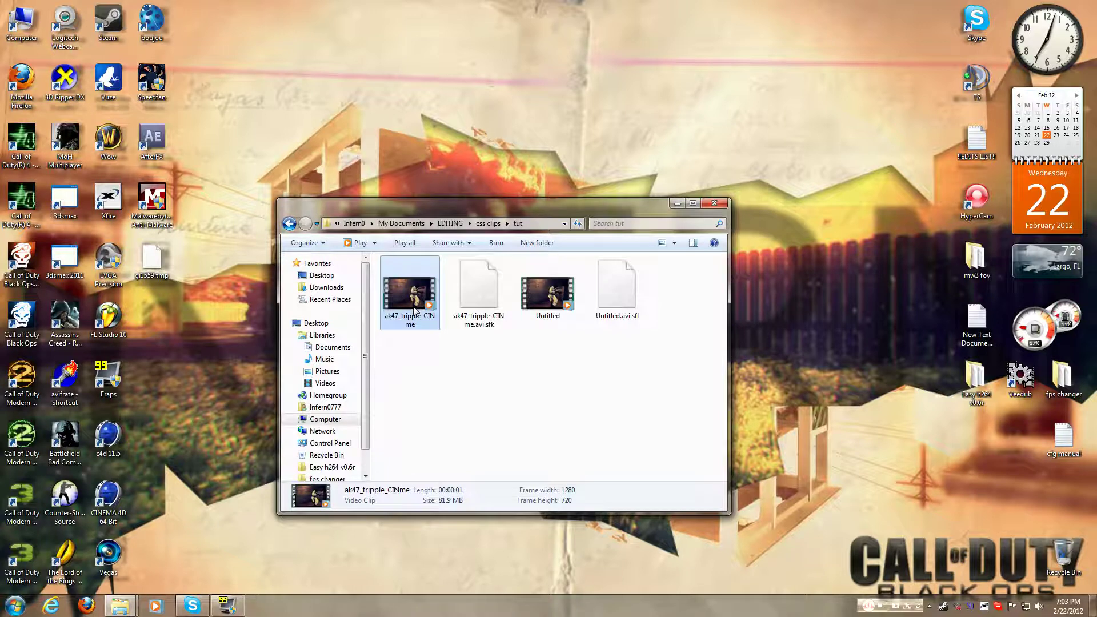
pyautogui.click(548, 292)
# Open the Easy h264 v0.6r desktop folder beside tut and launch Easy h.264
pyautogui.rightClick(544, 76)
pyautogui.click(566, 112)
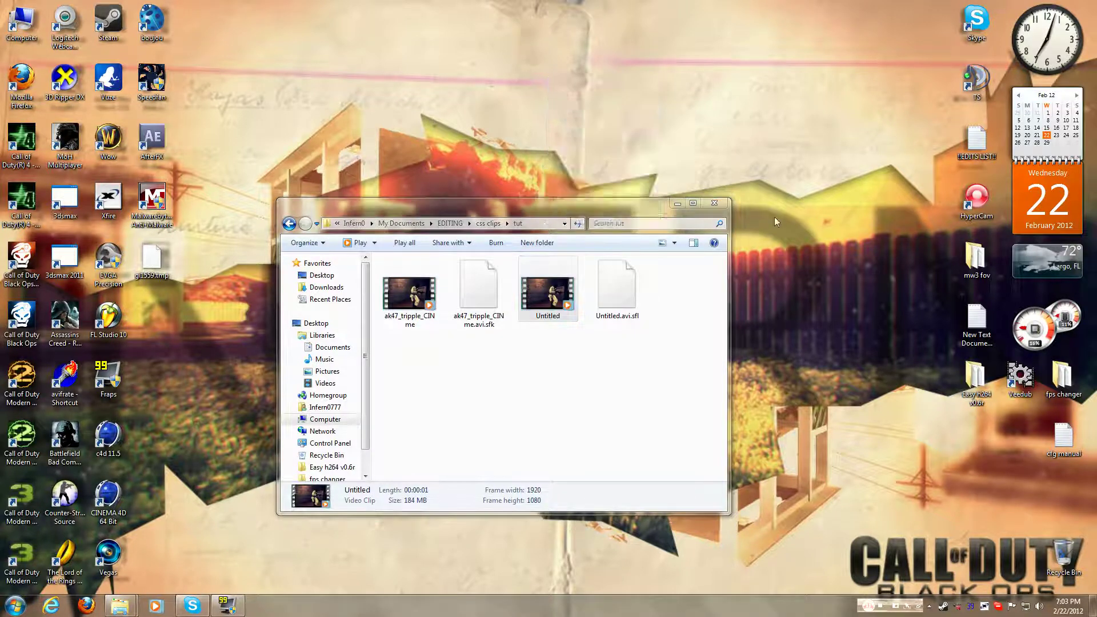
pyautogui.rightClick(780, 143)
pyautogui.click(786, 173)
pyautogui.click(978, 381)
pyautogui.press('Return')
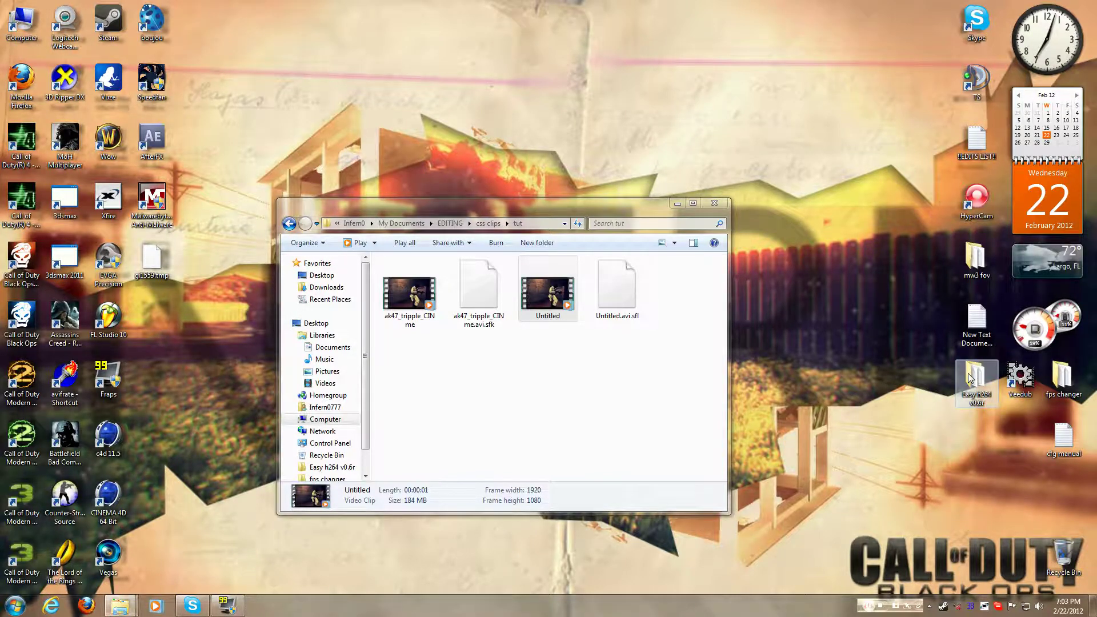
pyautogui.moveTo(484, 198); pyautogui.dragTo(439, 143)
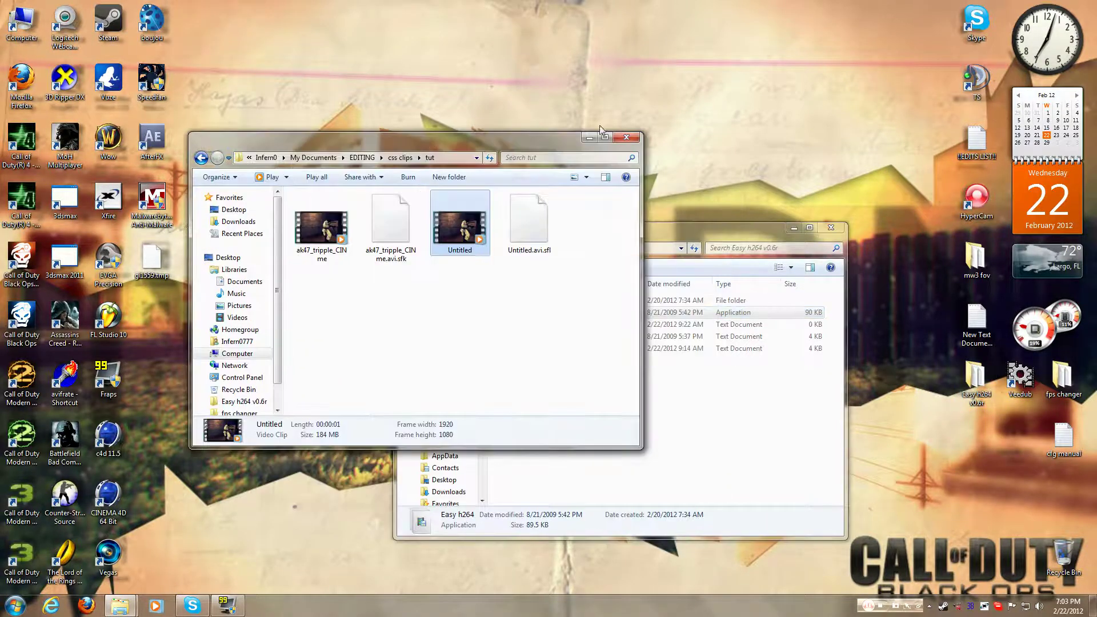
pyautogui.moveTo(664, 226); pyautogui.dragTo(745, 176)
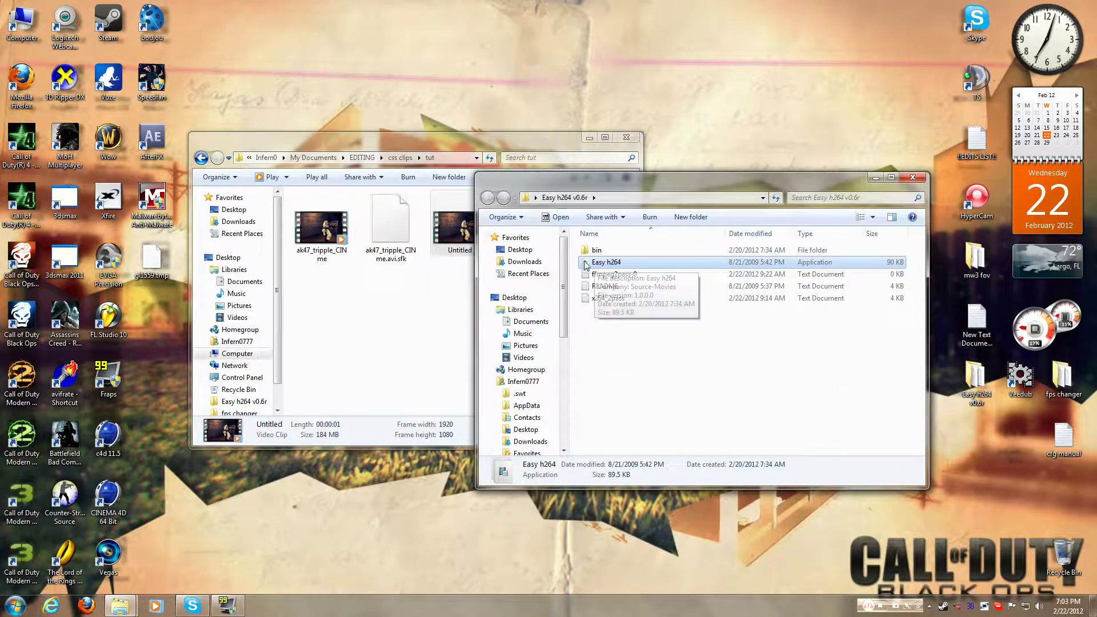
pyautogui.doubleClick(598, 264)
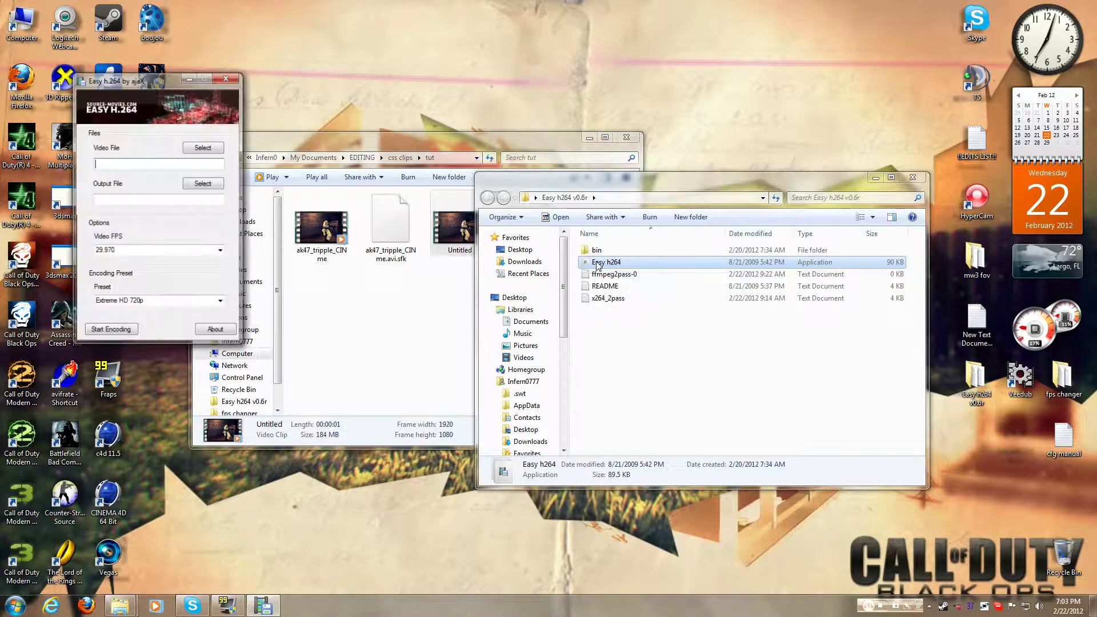
# Load Untitled from My Documents > EDITING > css clips > tut as the input video
pyautogui.click(201, 150)
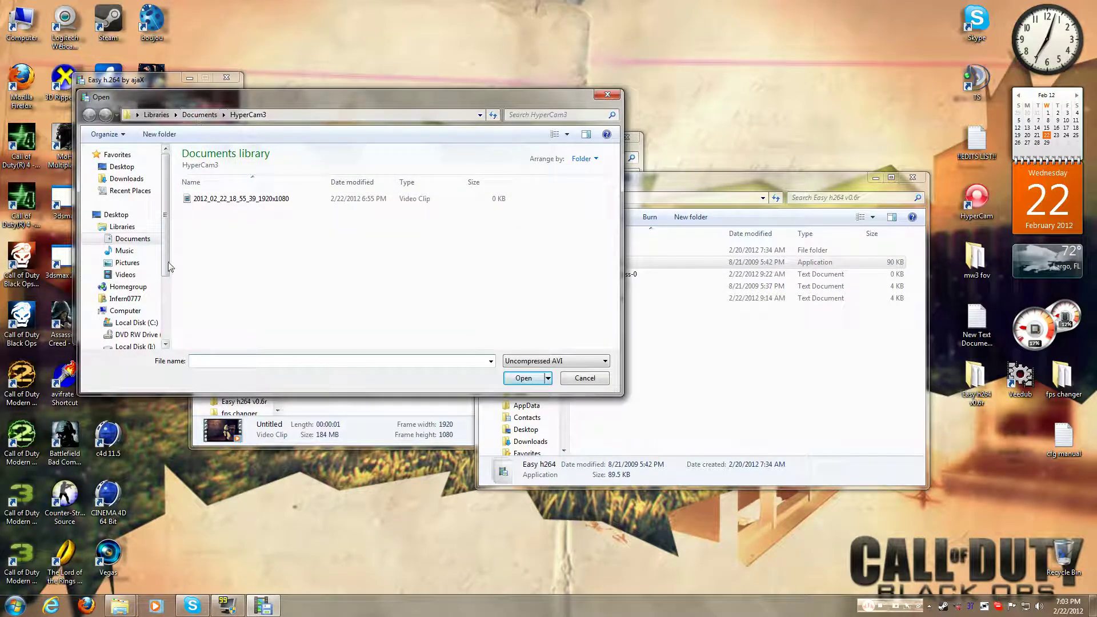
pyautogui.scroll(-3, 165, 251)
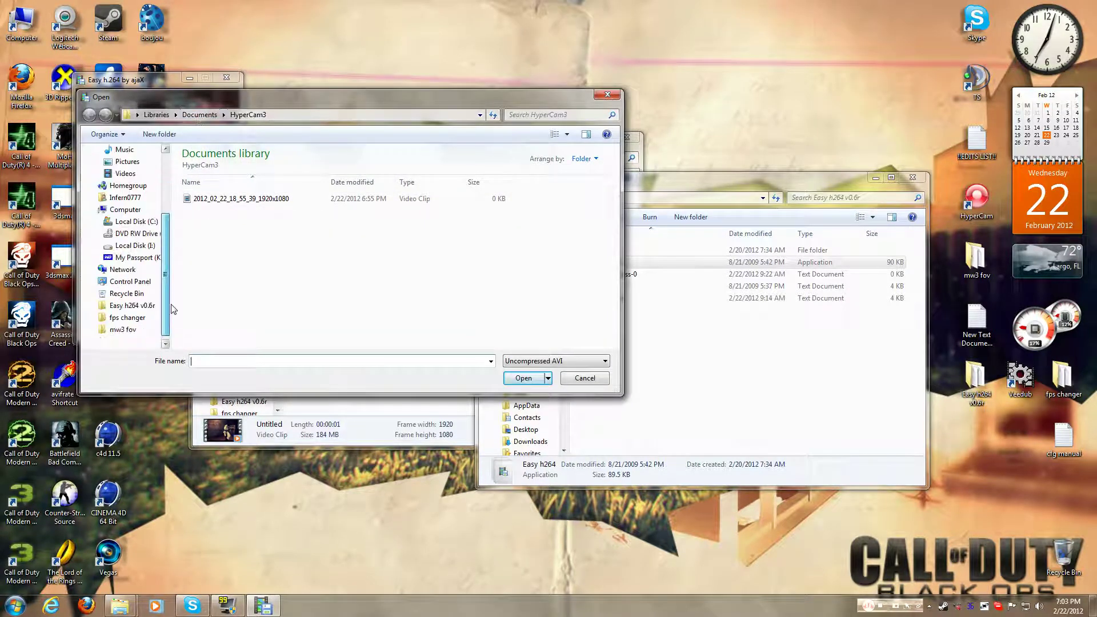
pyautogui.click(125, 197)
pyautogui.doubleClick(506, 171)
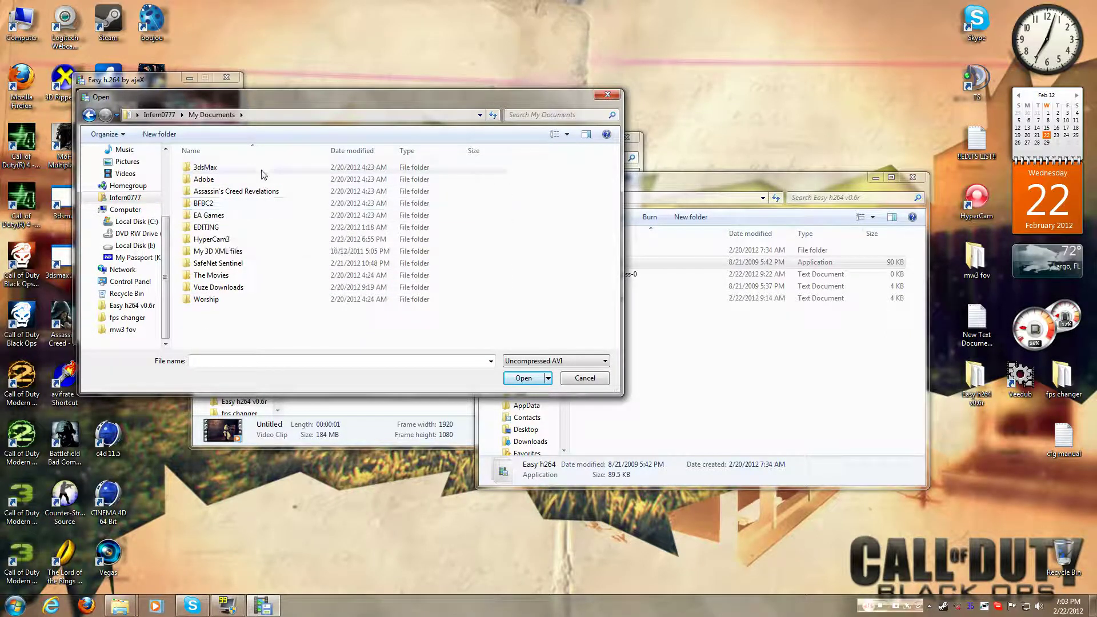
pyautogui.doubleClick(212, 227)
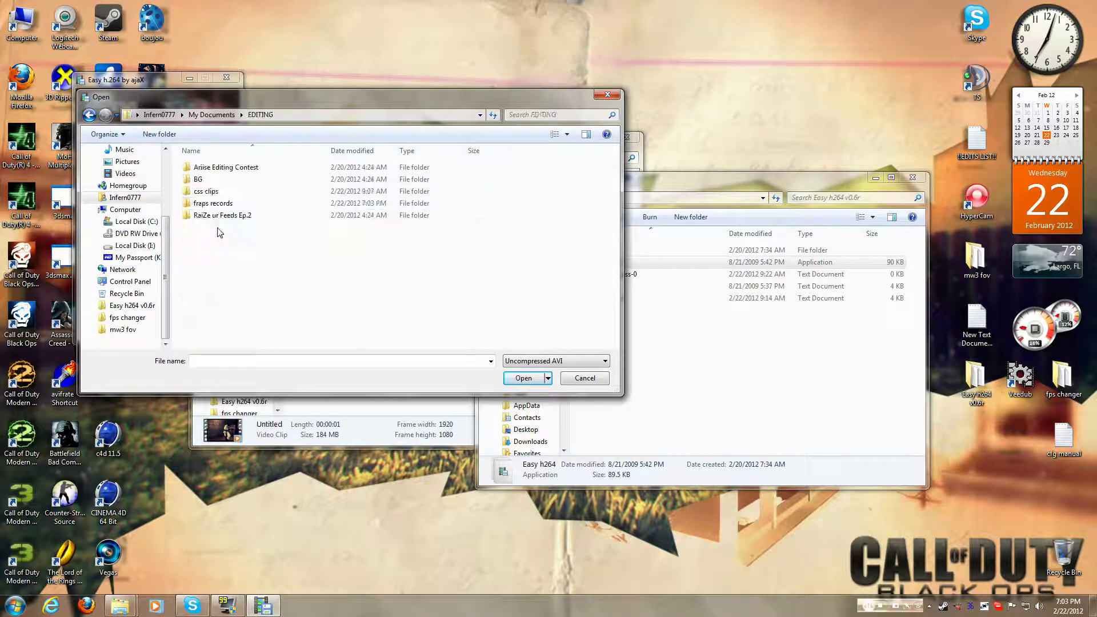
pyautogui.doubleClick(210, 192)
pyautogui.doubleClick(216, 182)
pyautogui.click(270, 172)
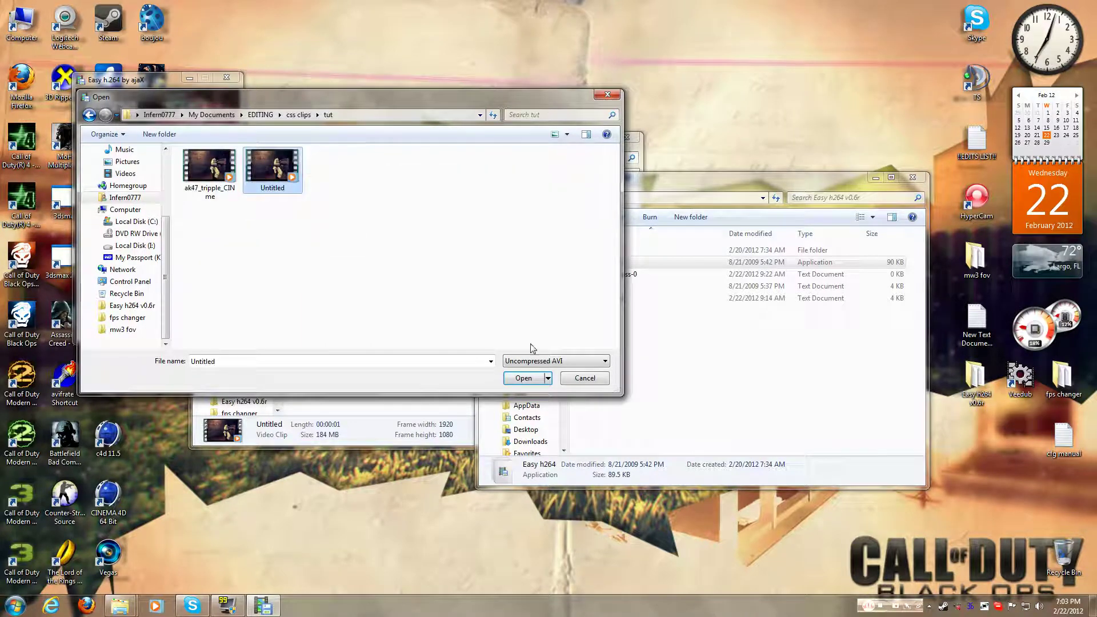
pyautogui.click(525, 379)
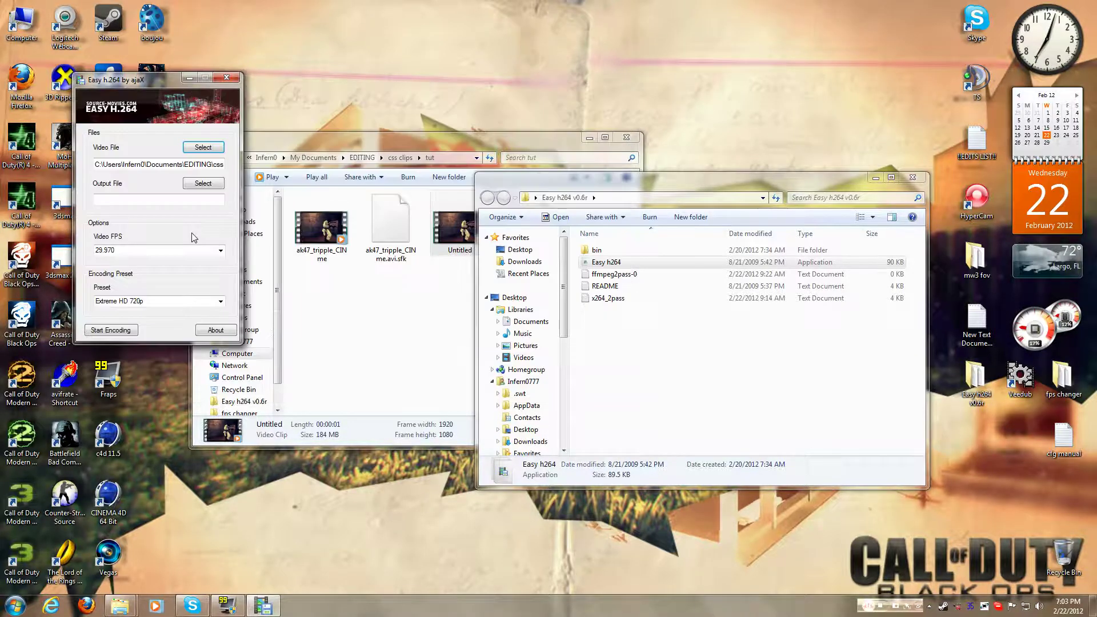
# Set the output to 'final' in the tut folder with the Brassemmense HD 720p (Big) preset
pyautogui.click(218, 187)
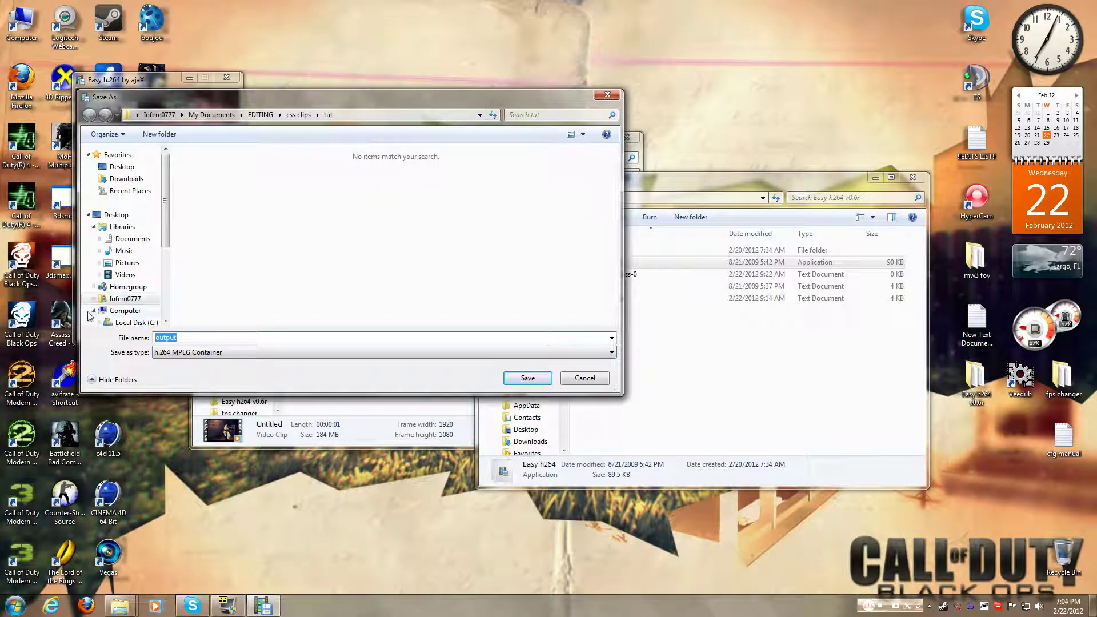
pyautogui.write('final')
pyautogui.click(534, 381)
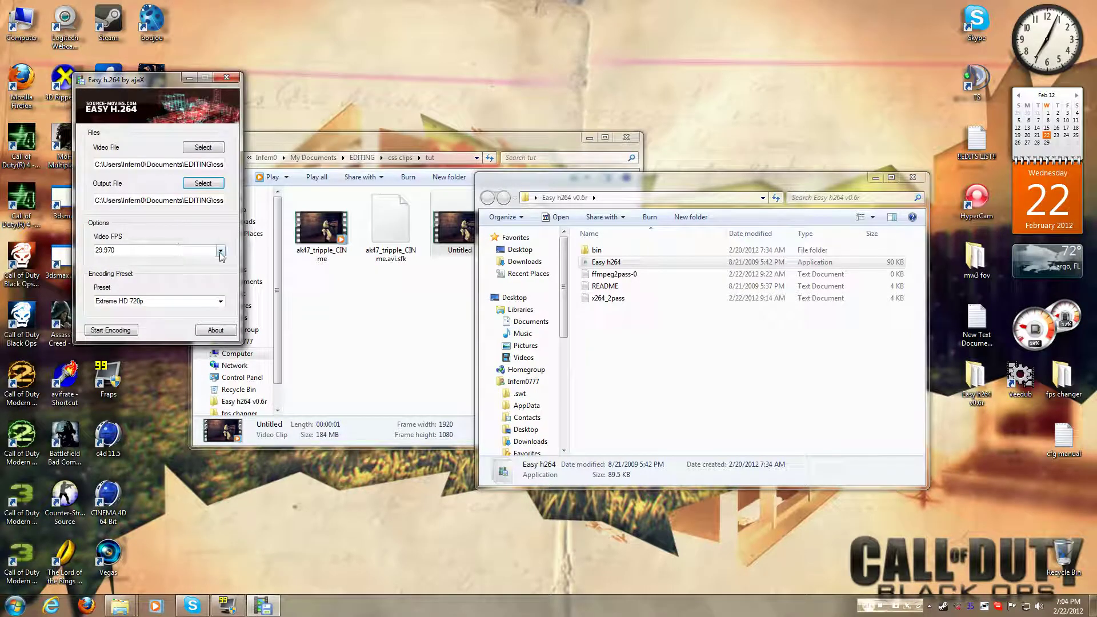
pyautogui.click(220, 301)
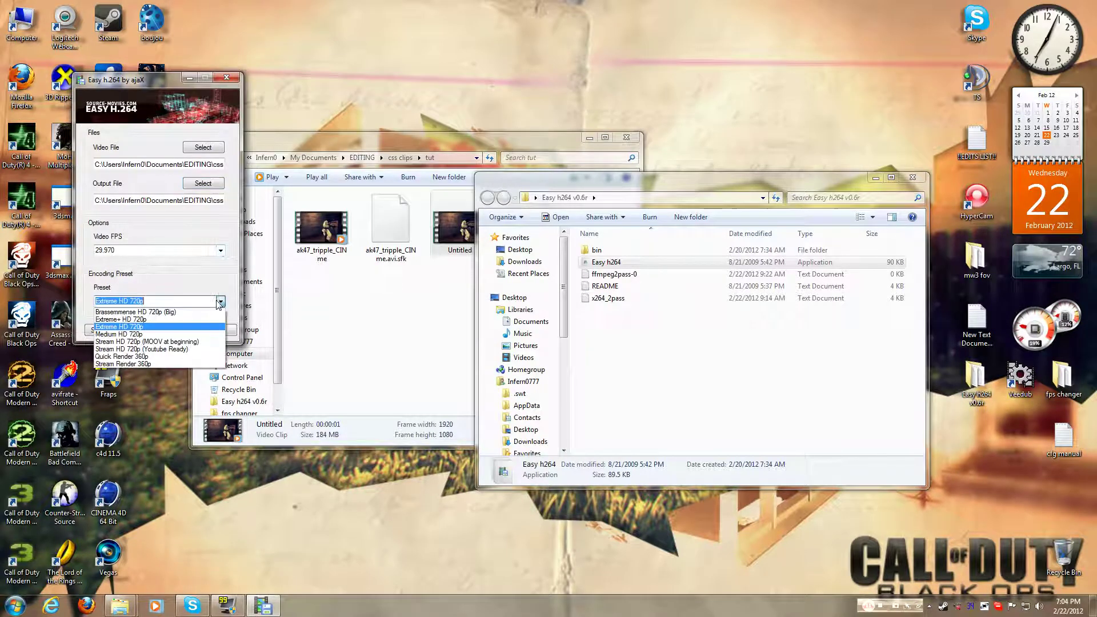
pyautogui.click(180, 317)
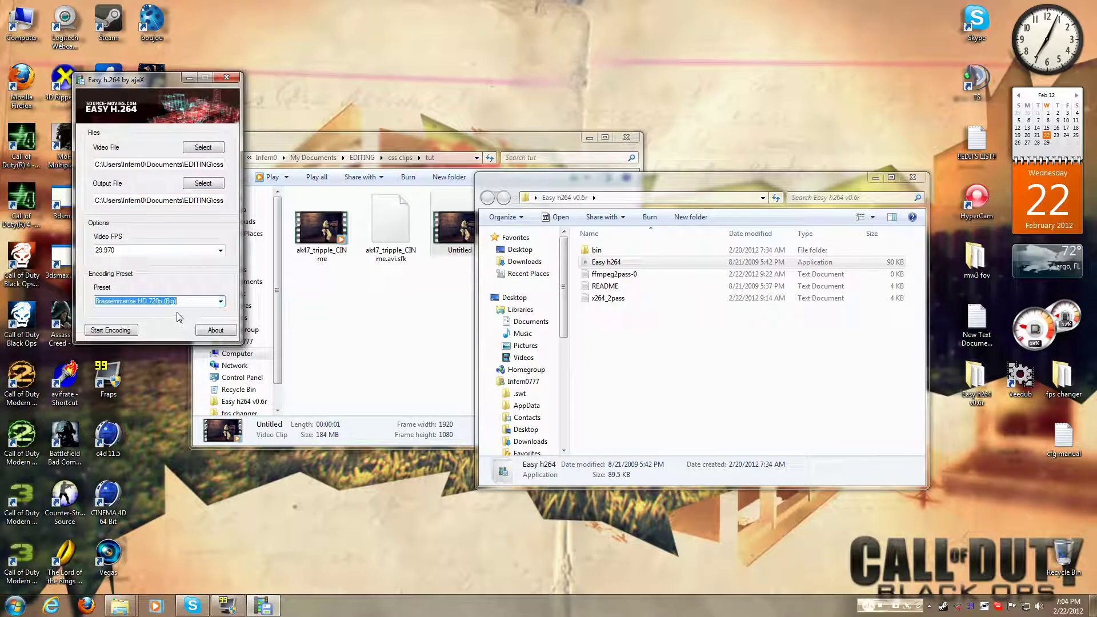
# Run the two-pass encode to final, acknowledging the wait notice and the completion message
pyautogui.click(118, 334)
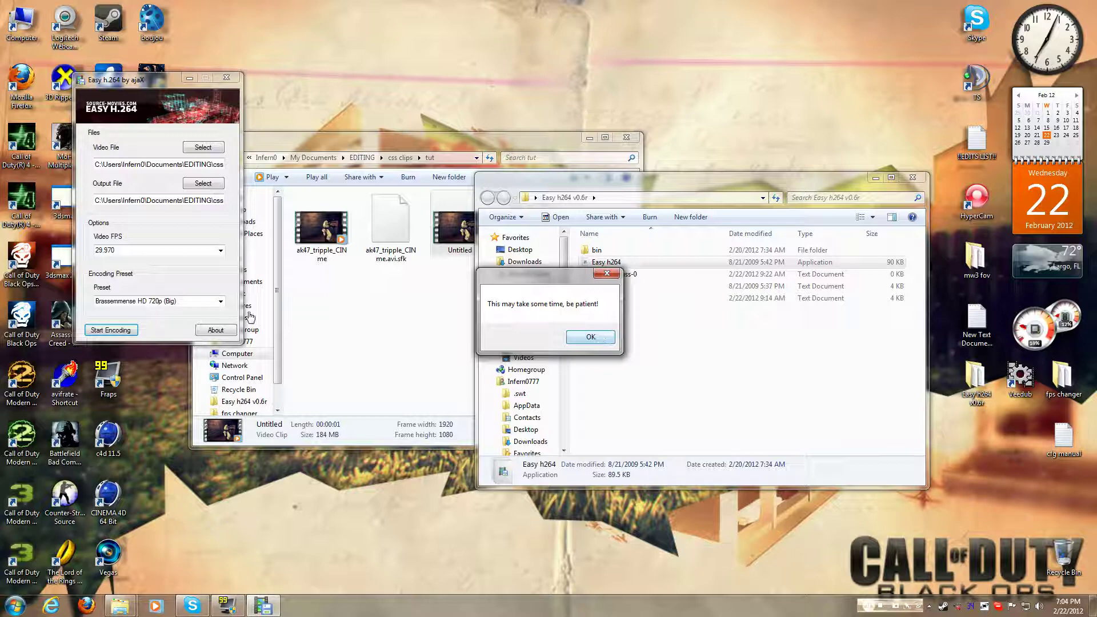
pyautogui.click(574, 338)
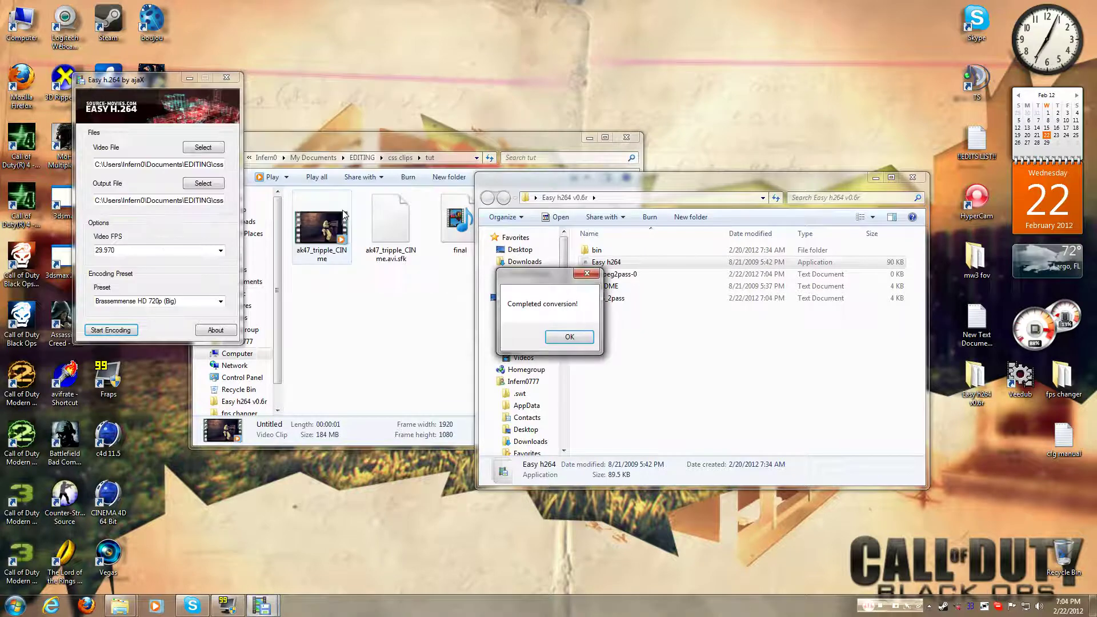
pyautogui.click(569, 336)
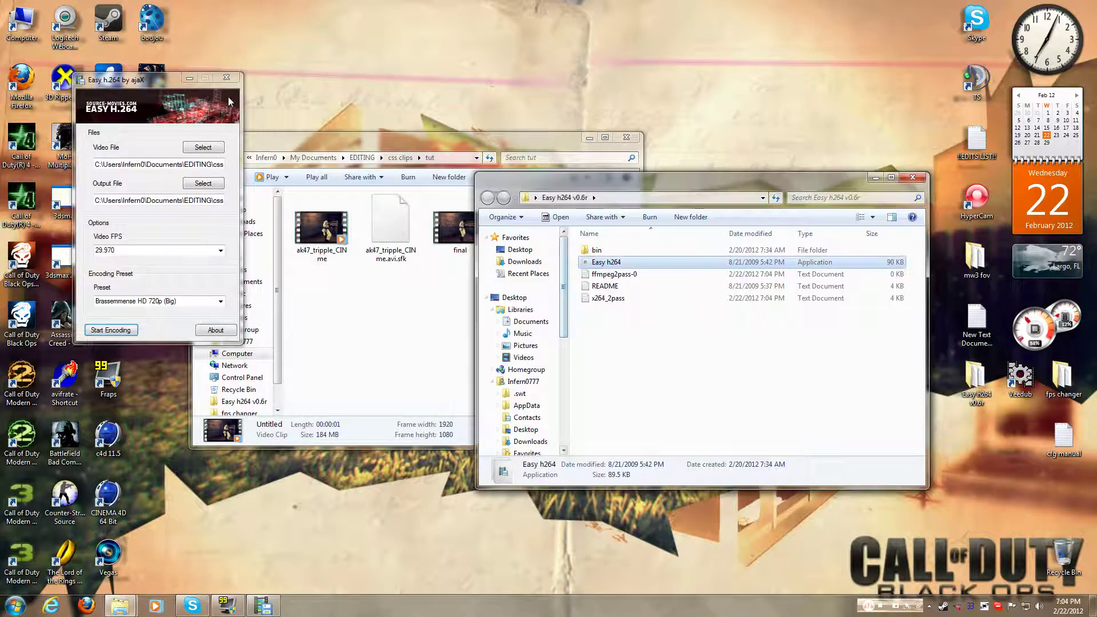
# Close Easy h.264, compare the 977 KB final MP4 with the 184 MB Untitled clip, then open final
pyautogui.click(226, 78)
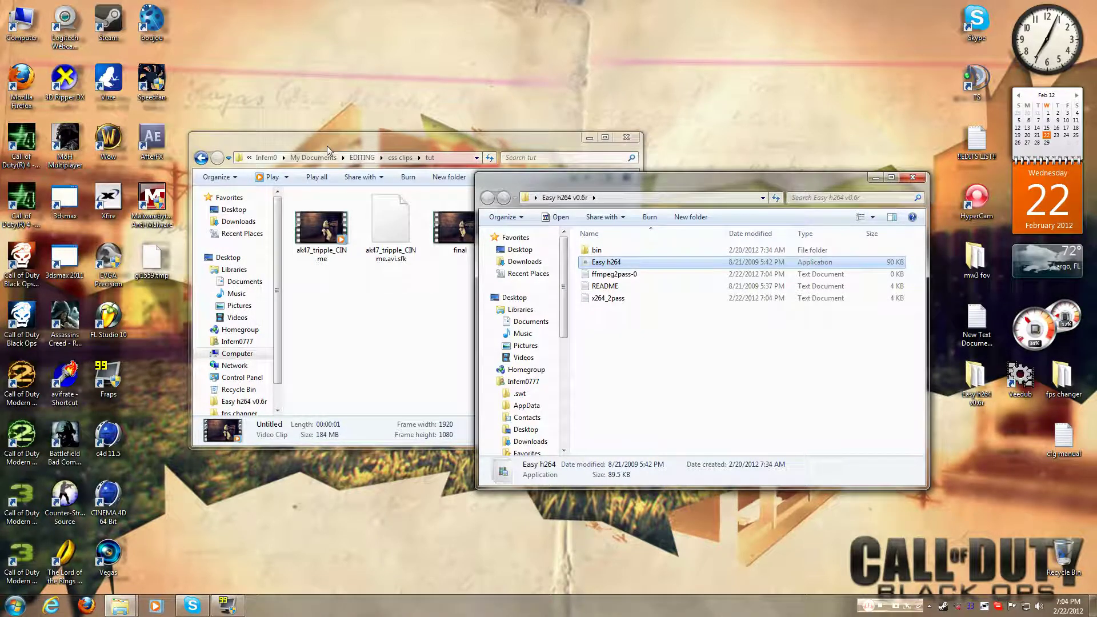
pyautogui.click(532, 212)
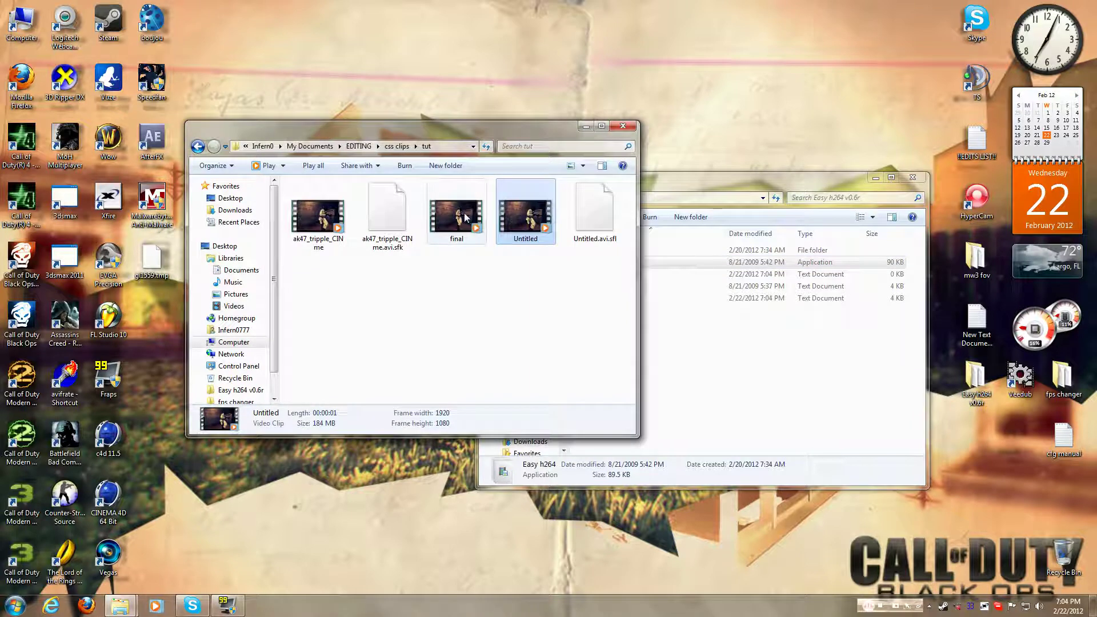
pyautogui.click(465, 216)
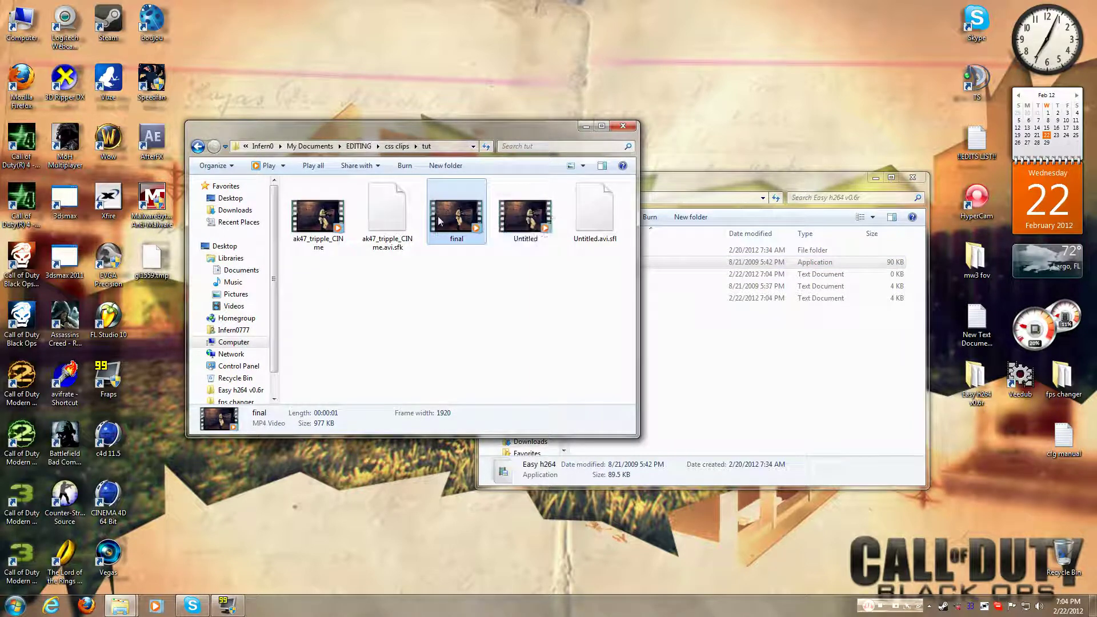
pyautogui.click(504, 210)
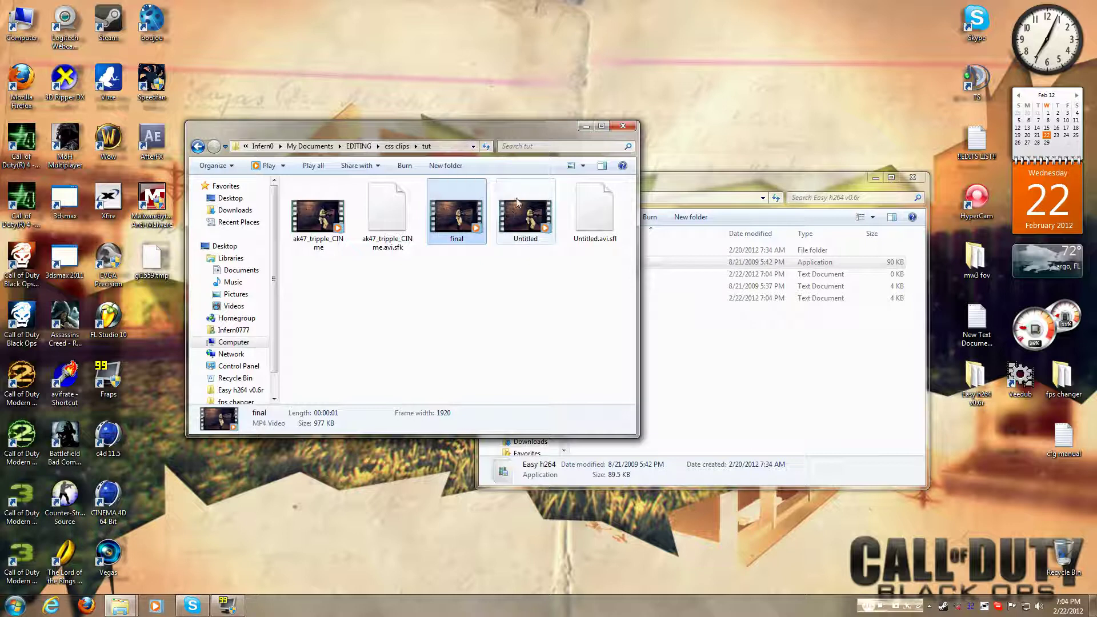
pyautogui.click(465, 213)
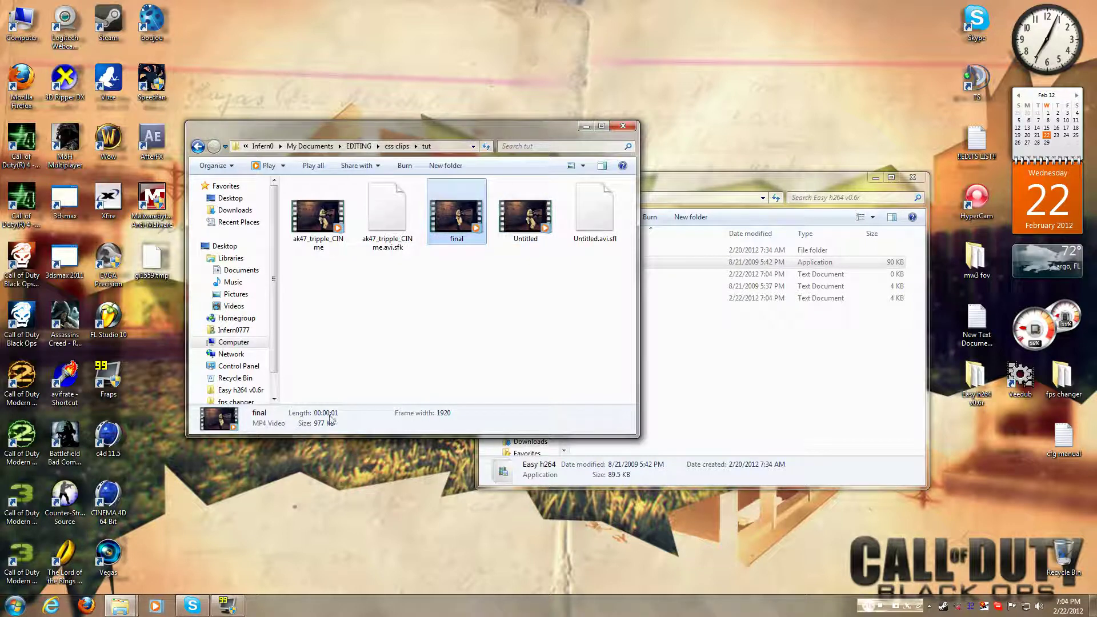
pyautogui.click(517, 217)
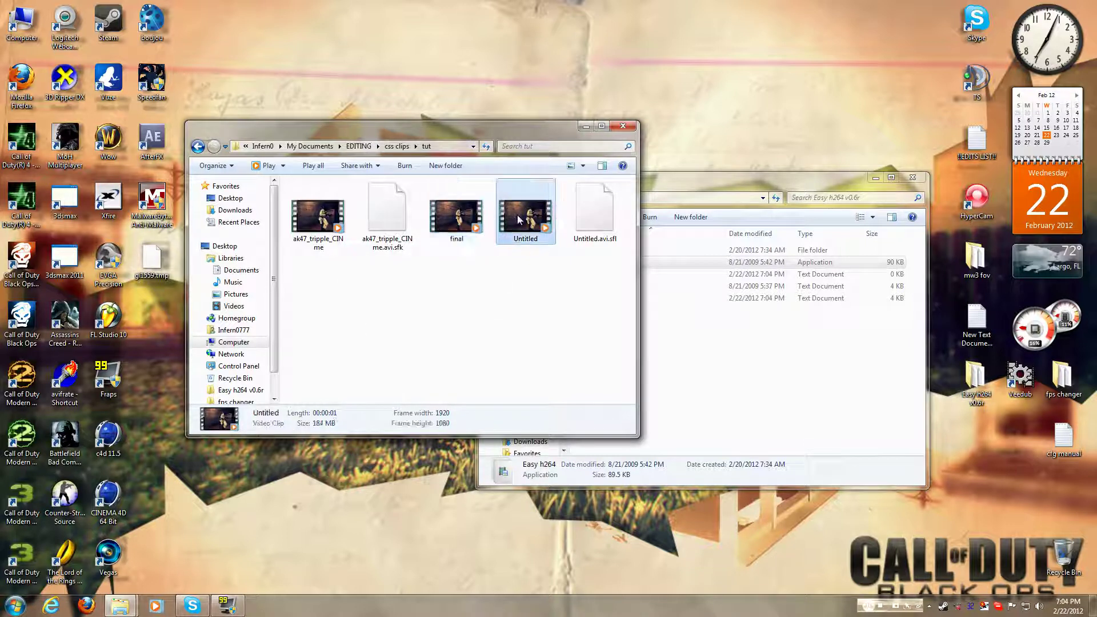
pyautogui.click(465, 207)
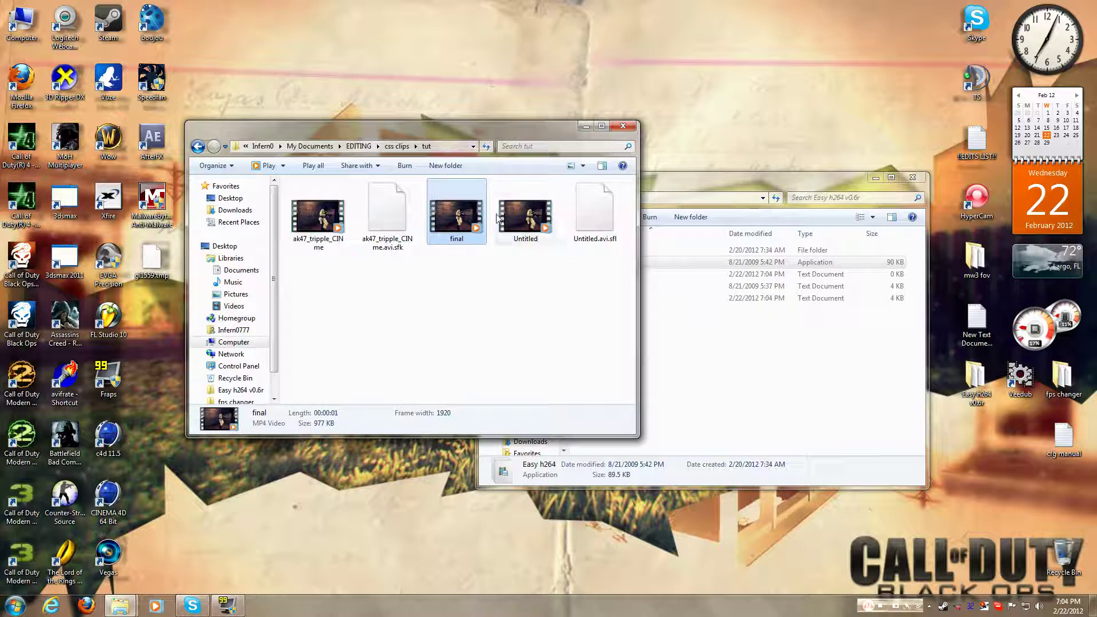
pyautogui.doubleClick(464, 214)
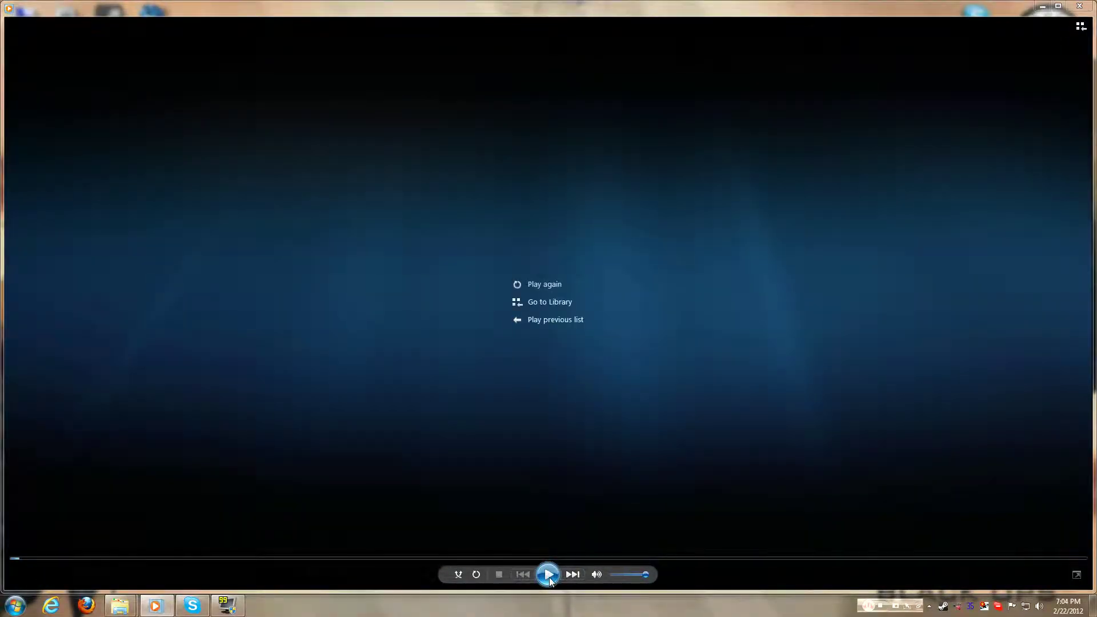
# Play, pause and resume the final MP4, then play the Untitled render for comparison
pyautogui.click(548, 575)
pyautogui.click(549, 575)
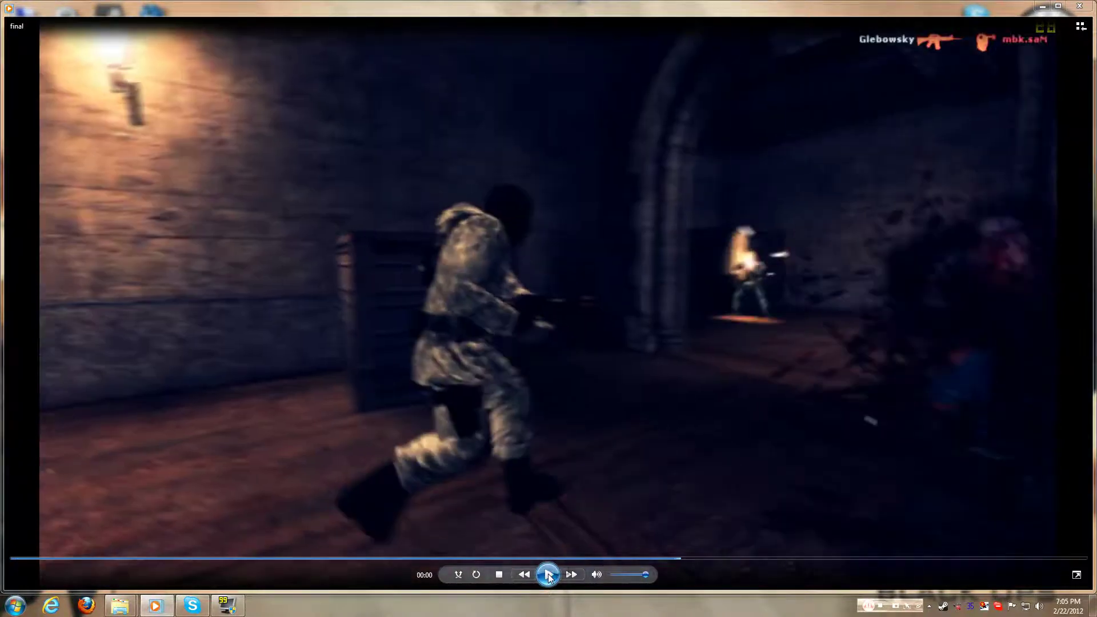
pyautogui.click(549, 575)
pyautogui.click(549, 574)
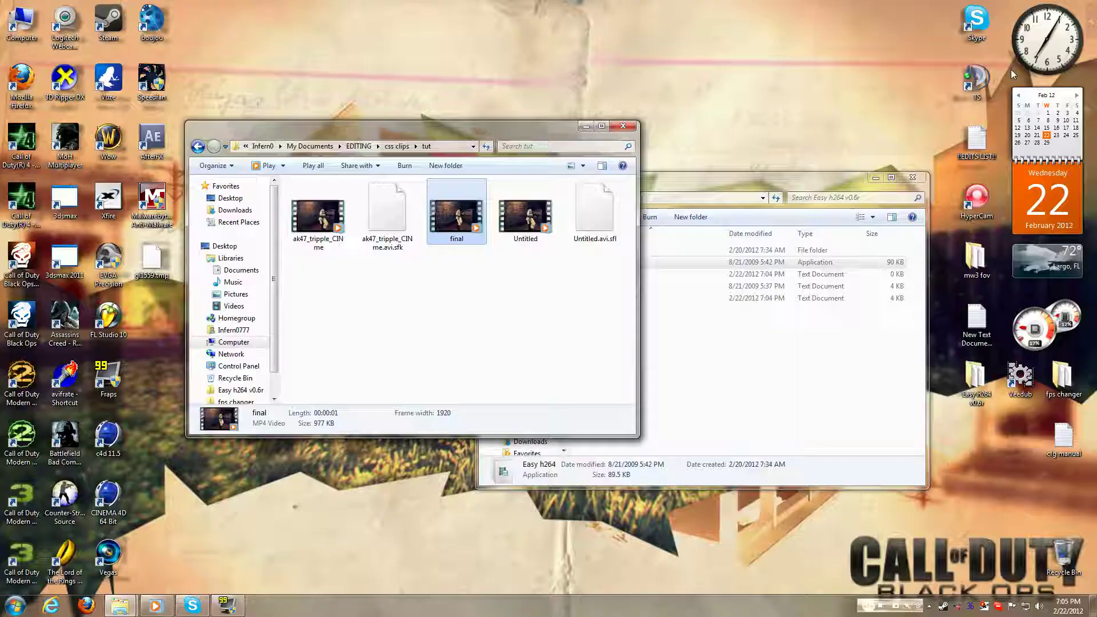
pyautogui.doubleClick(526, 218)
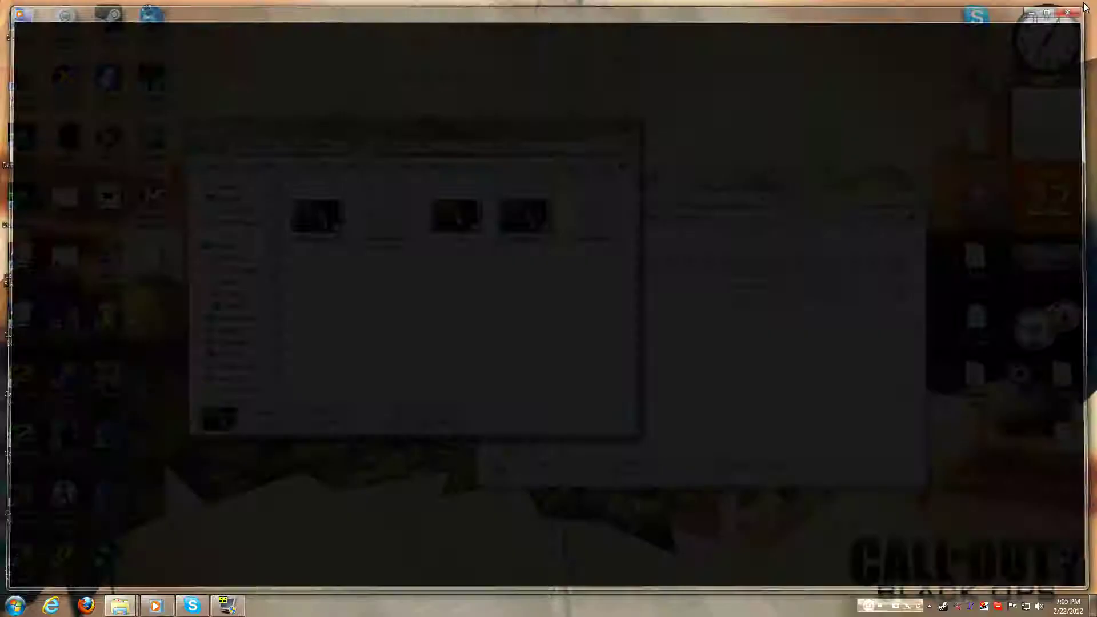
# Close the player and delete the Untitled files and both ak47 clips from tut, keeping final
pyautogui.click(1067, 12)
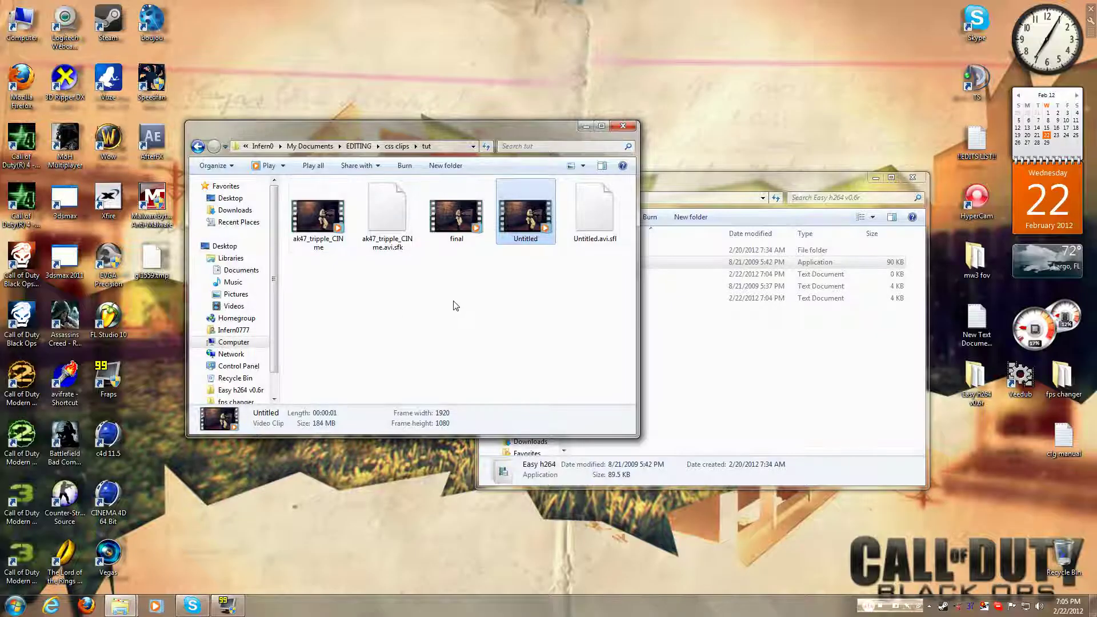
pyautogui.moveTo(455, 297); pyautogui.dragTo(443, 229)
pyautogui.moveTo(624, 309); pyautogui.dragTo(514, 210)
pyautogui.press('Delete')
pyautogui.click(597, 313)
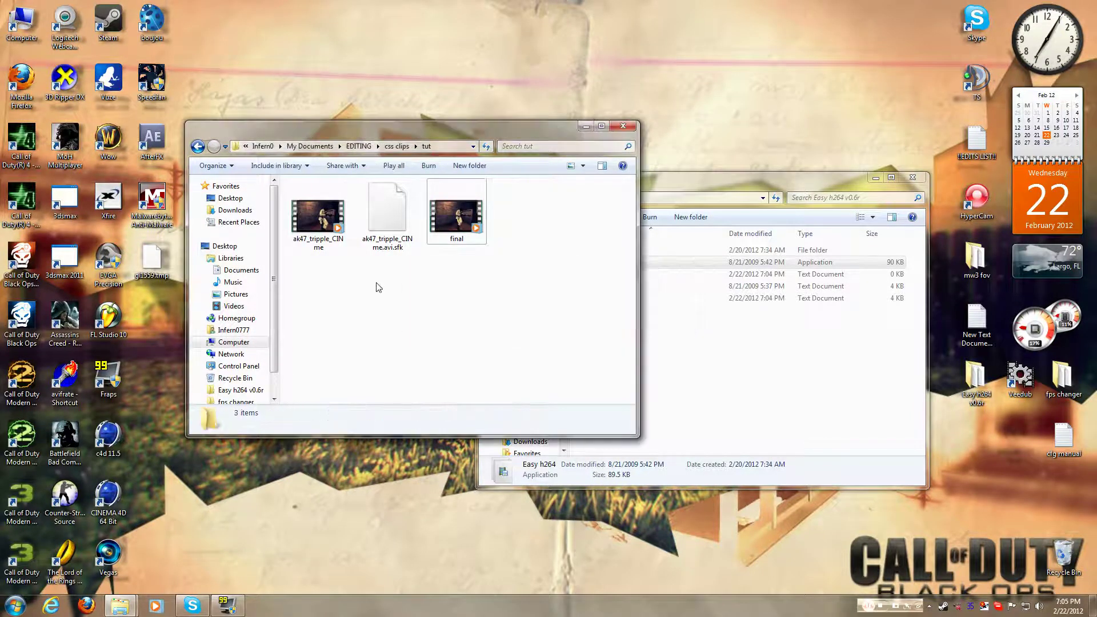
pyautogui.moveTo(379, 286); pyautogui.dragTo(303, 197)
pyautogui.press('Delete')
pyautogui.click(588, 317)
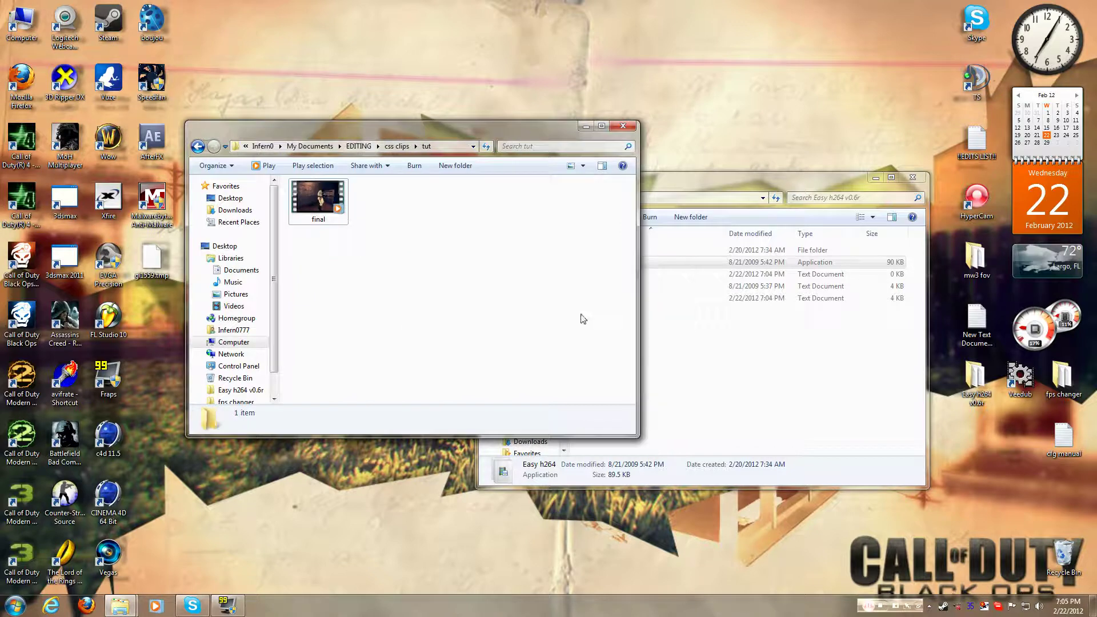
# Refresh the desktop and place the tut and Easy h264 v0.6r windows side by side at the top
pyautogui.rightClick(721, 99)
pyautogui.click(750, 130)
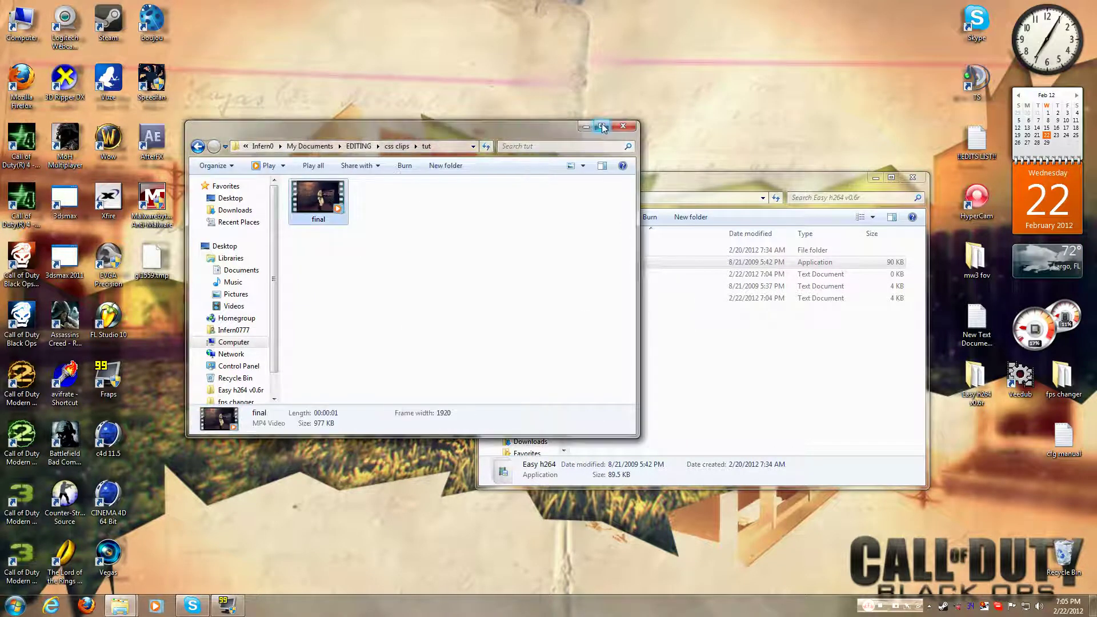
pyautogui.moveTo(829, 178); pyautogui.dragTo(712, 267)
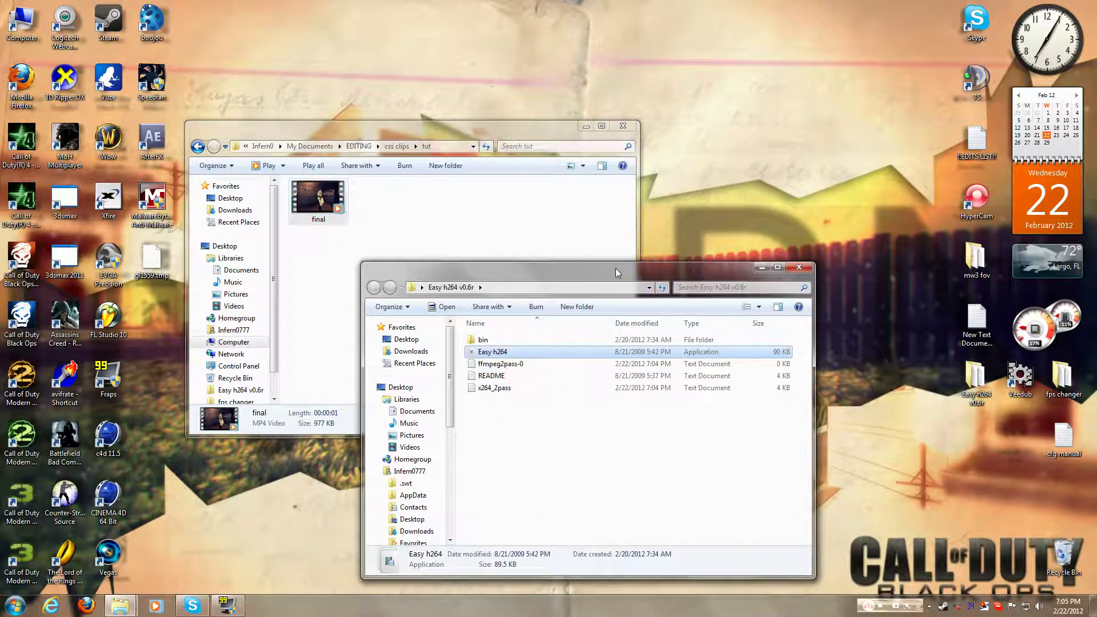
pyautogui.moveTo(434, 136); pyautogui.dragTo(420, 41)
pyautogui.moveTo(701, 267); pyautogui.dragTo(822, 149)
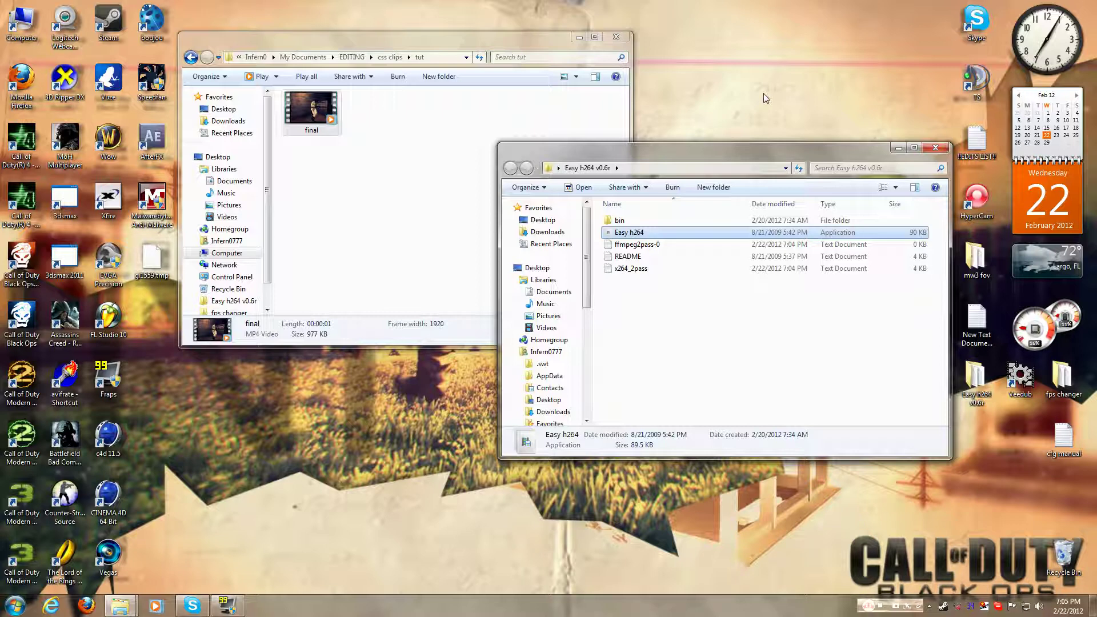
pyautogui.moveTo(466, 42); pyautogui.dragTo(337, 15)
pyautogui.moveTo(301, 11); pyautogui.dragTo(304, 25)
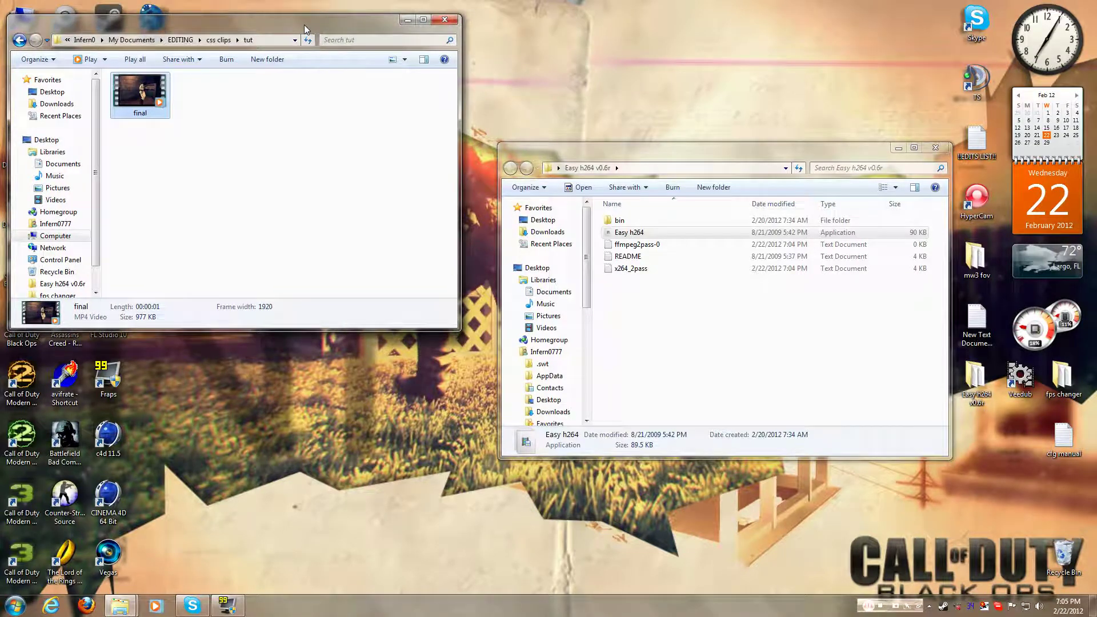
pyautogui.moveTo(639, 148); pyautogui.dragTo(622, 22)
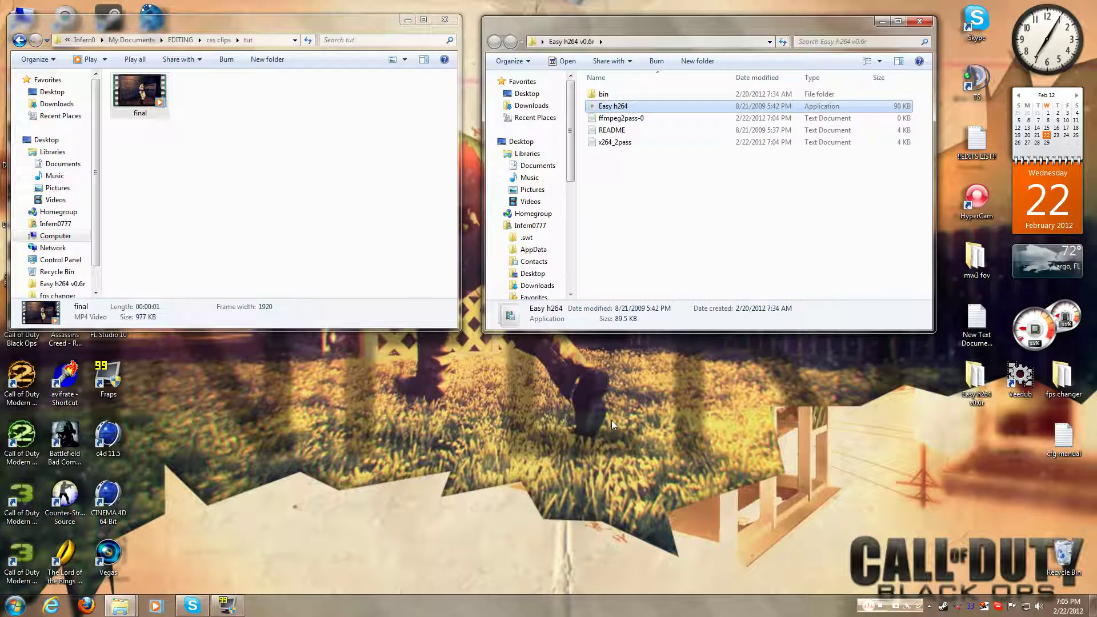